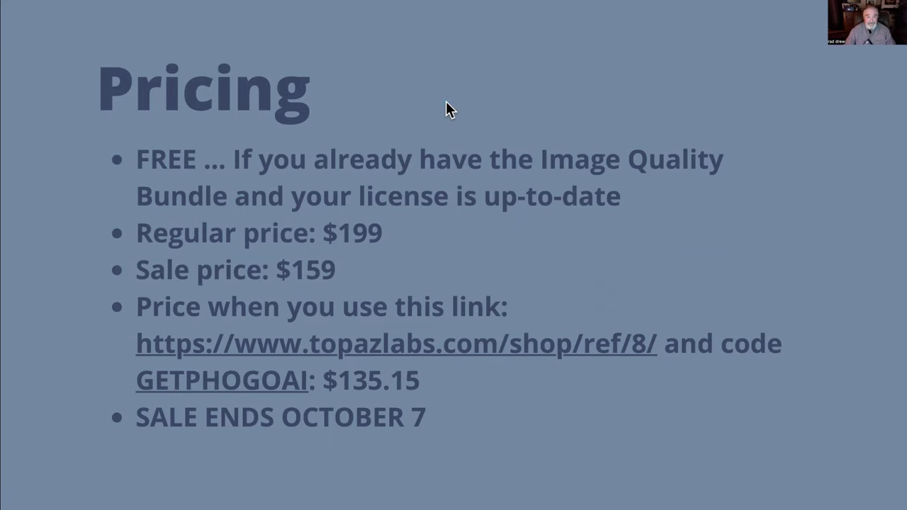
- Leave the pricing slide and review the owned products and their downloads in the Topaz Labs account
key("Escape")
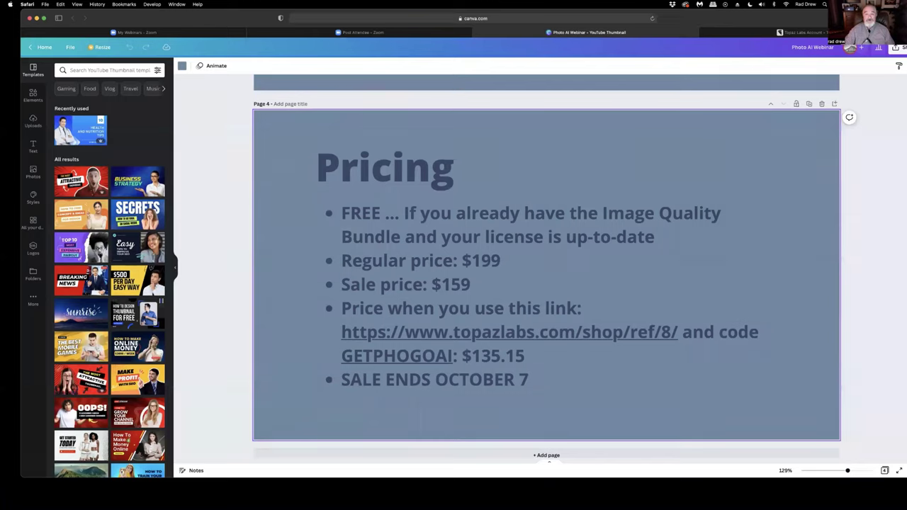
left_click(730, 37)
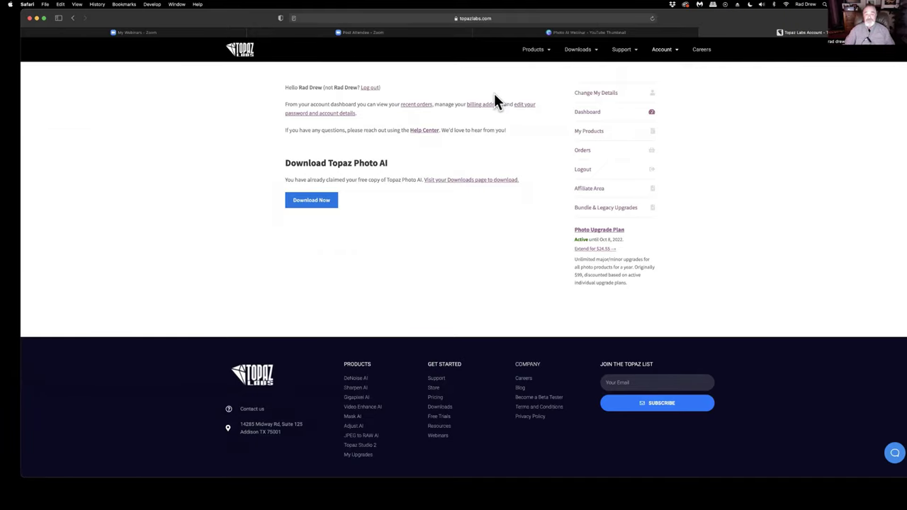
left_click(593, 137)
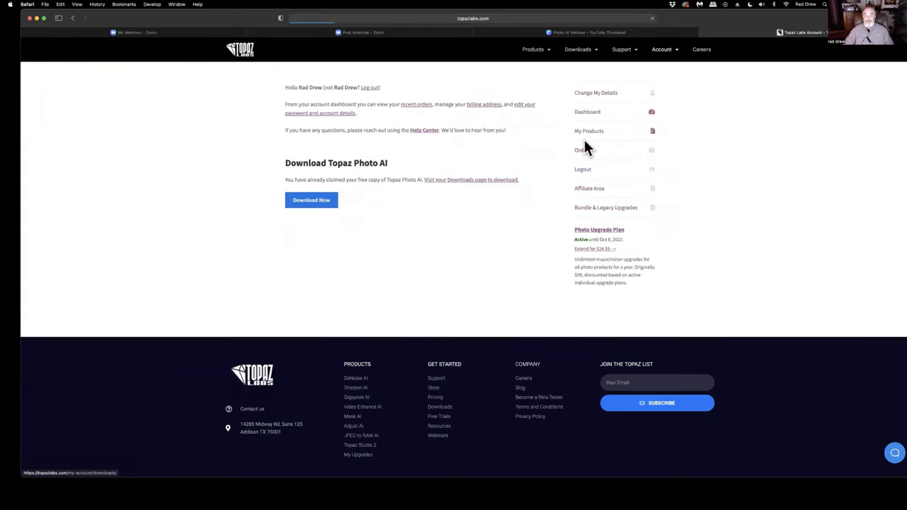
scroll(368, 255, "down", 3)
scroll(374, 269, "down", 2)
scroll(374, 269, "up", 5)
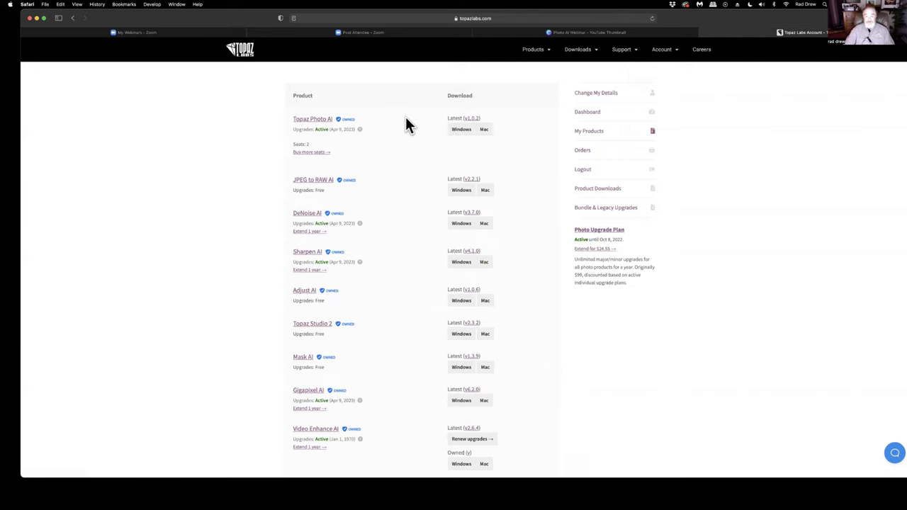
- Log out of the Topaz Labs account and open the page listing all products
left_click(593, 172)
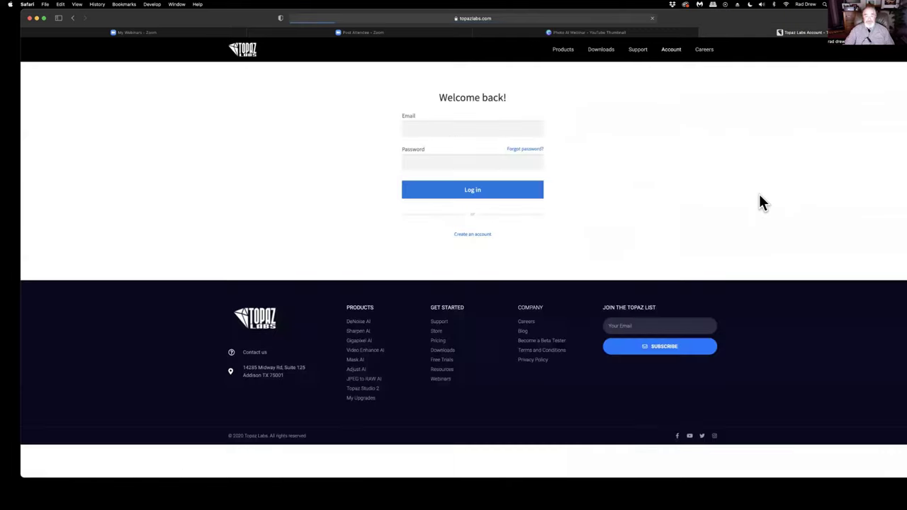
left_click(407, 133)
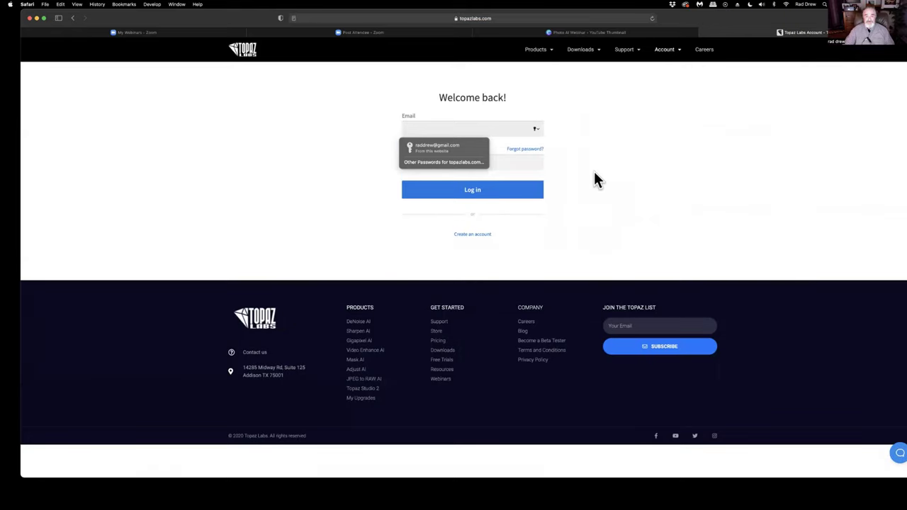
mouse_move(551, 57)
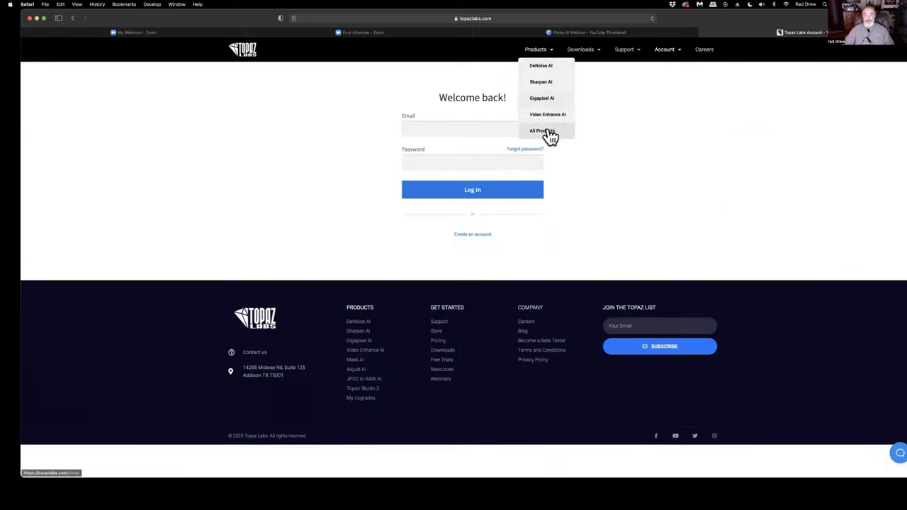
left_click(549, 133)
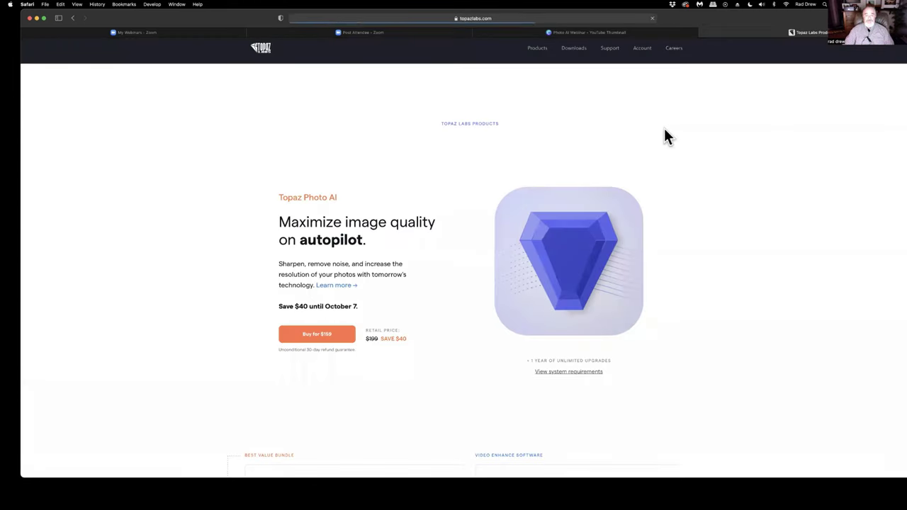
- Start the purchase of Topaz Photo AI at the $159 sale price
left_click_drag(389, 160, 399, 406)
left_click(771, 202)
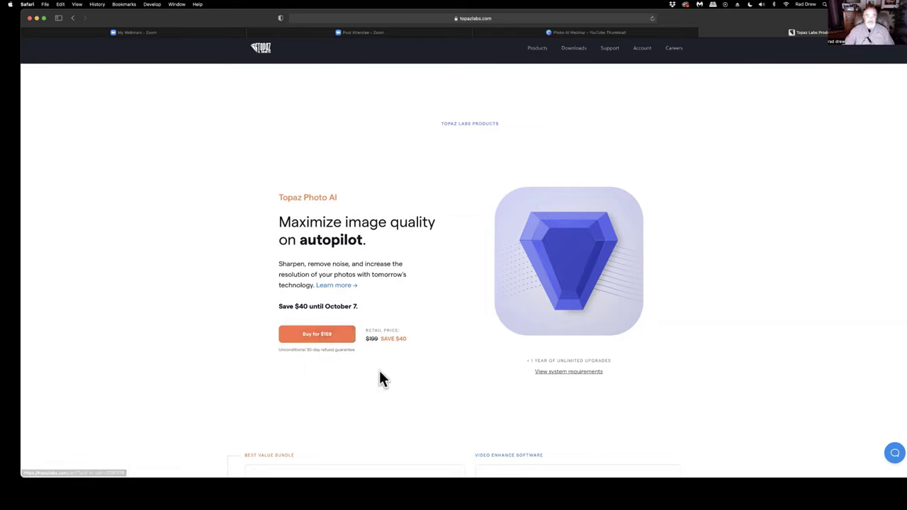
left_click(317, 335)
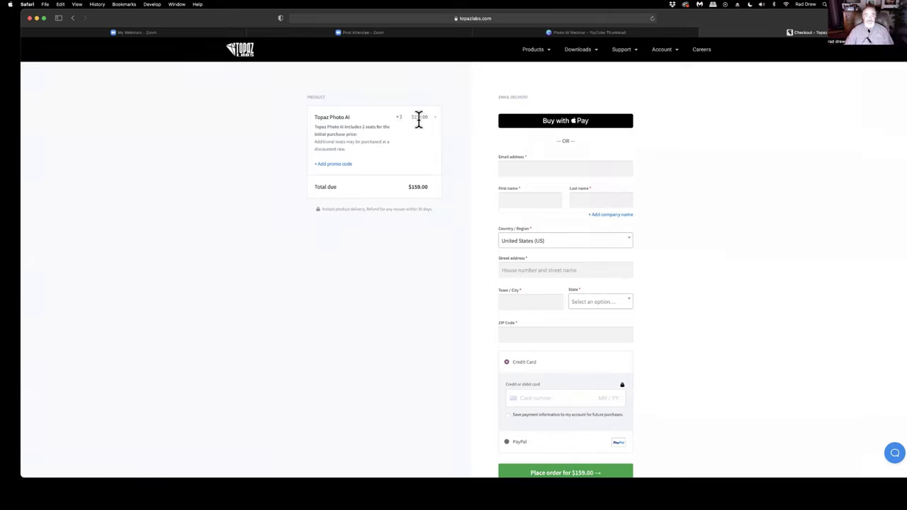
- Apply the promo code GETPHOTOAI to the Topaz Photo AI order at checkout
left_click(330, 165)
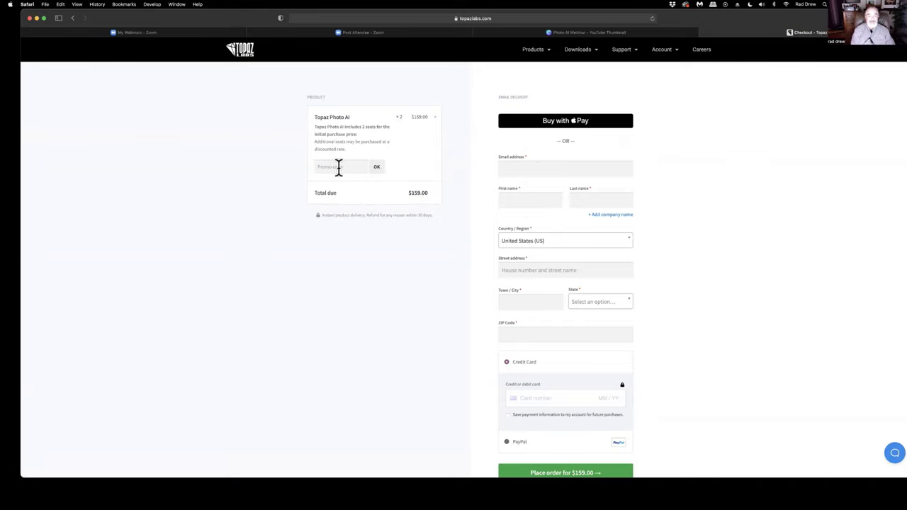
type("ge")
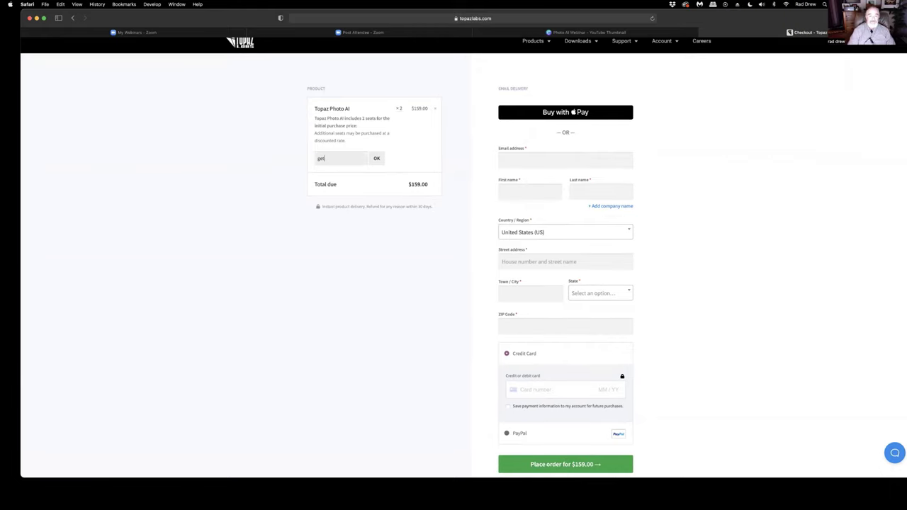
type("toai")
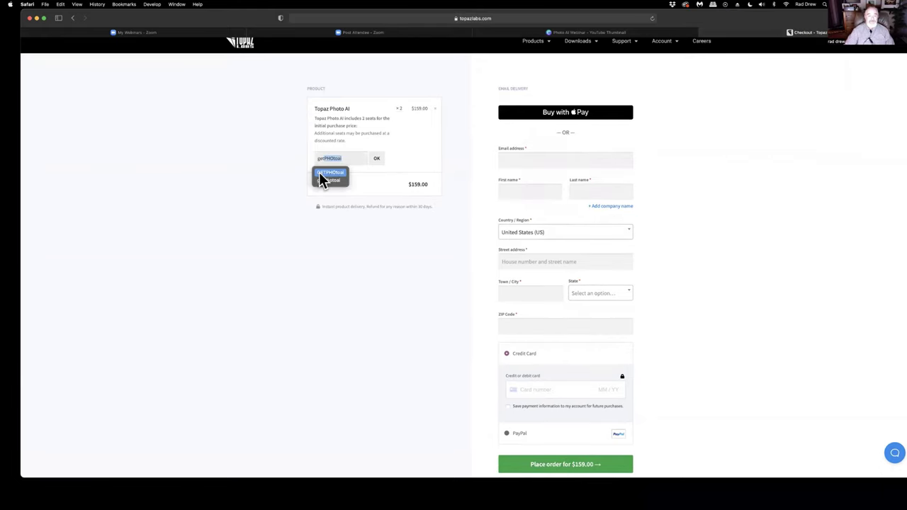
left_click(329, 173)
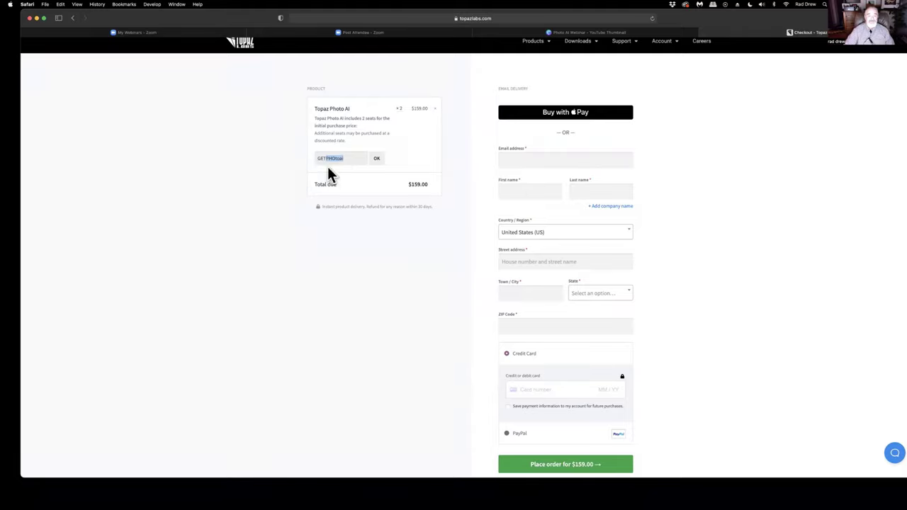
left_click(375, 162)
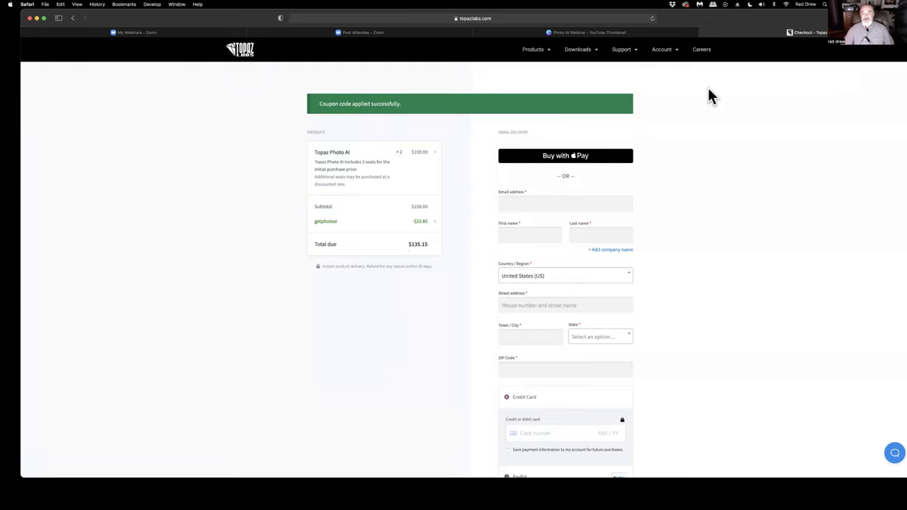
- Switch to Topaz Photo AI, expand its window to full screen and open the dialog for browsing images
double_click(739, 21)
left_click_drag(439, 105, 0, 58)
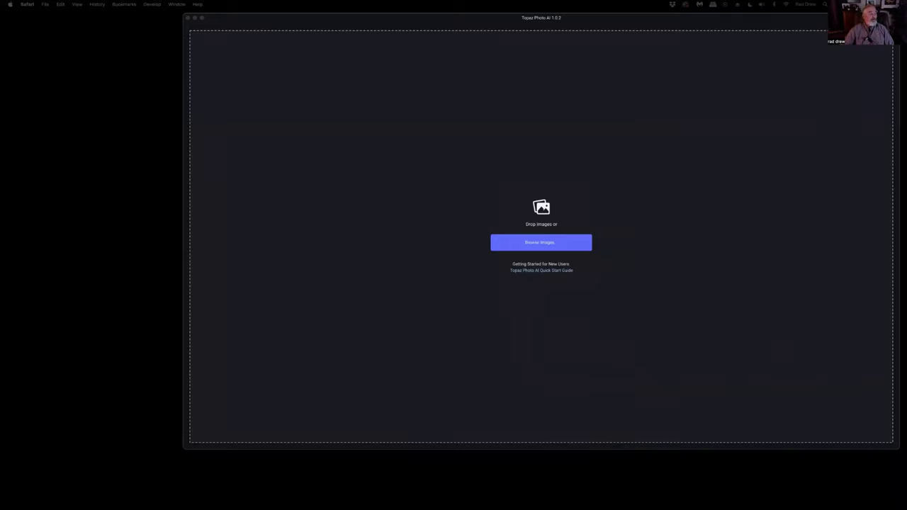
left_click_drag(395, 24, 314, 16)
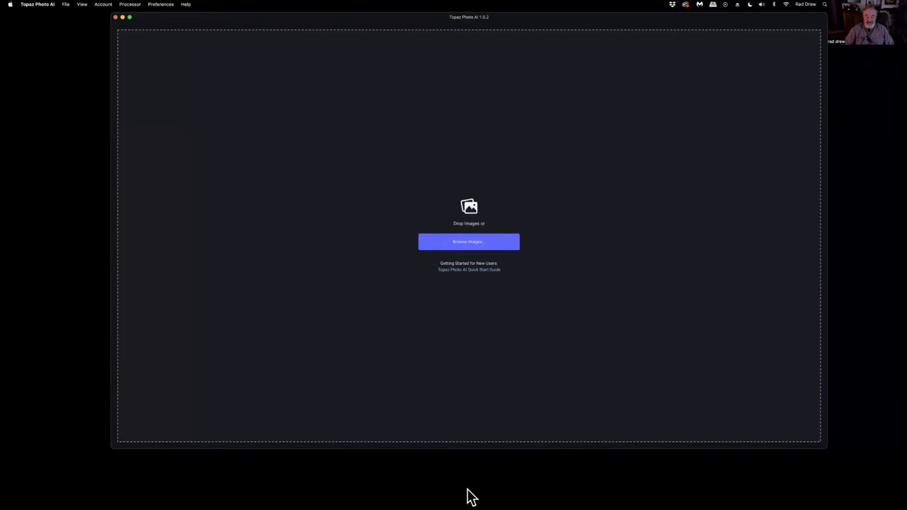
mouse_move(470, 496)
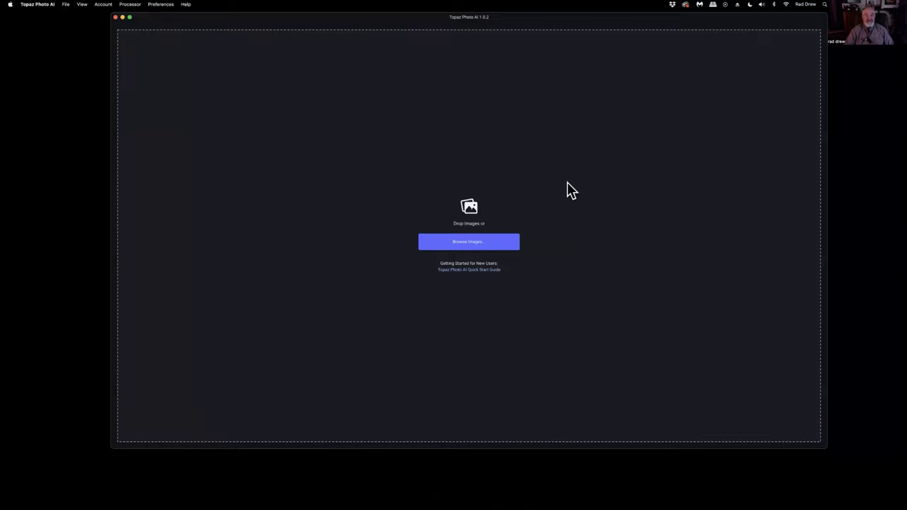
left_click(131, 29)
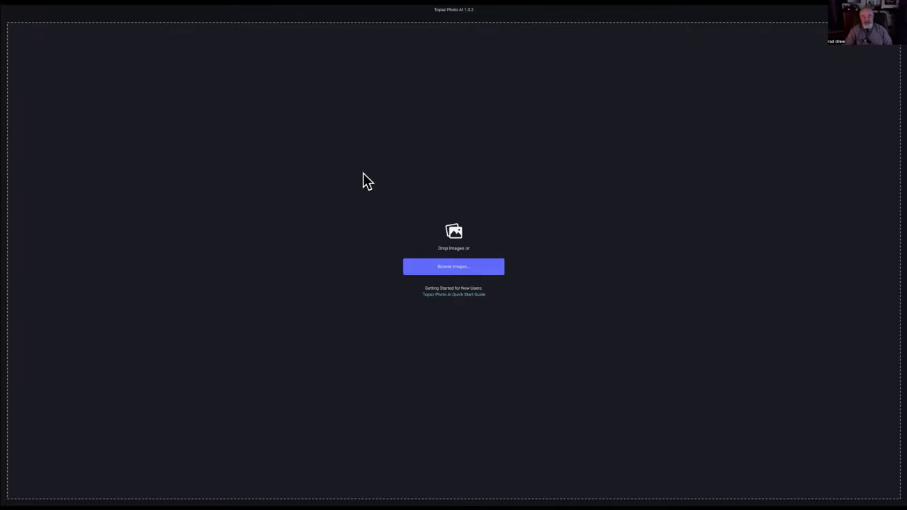
left_click(450, 268)
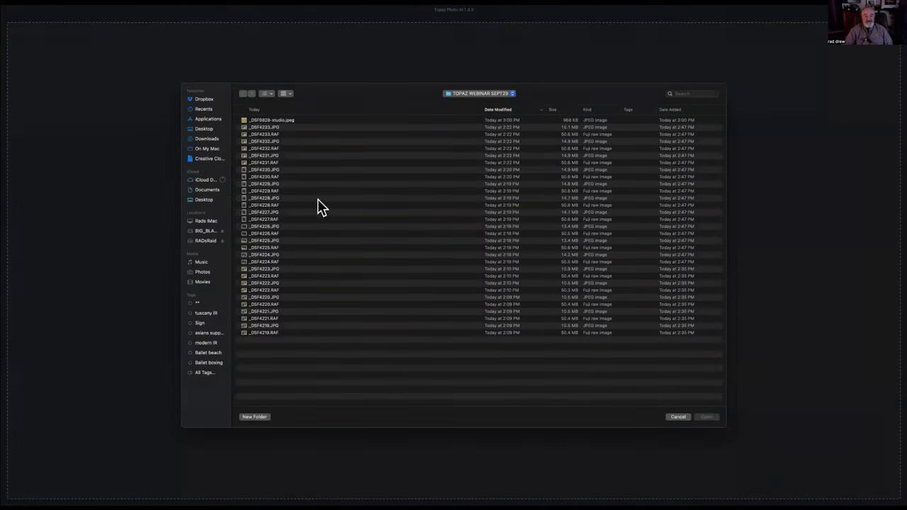
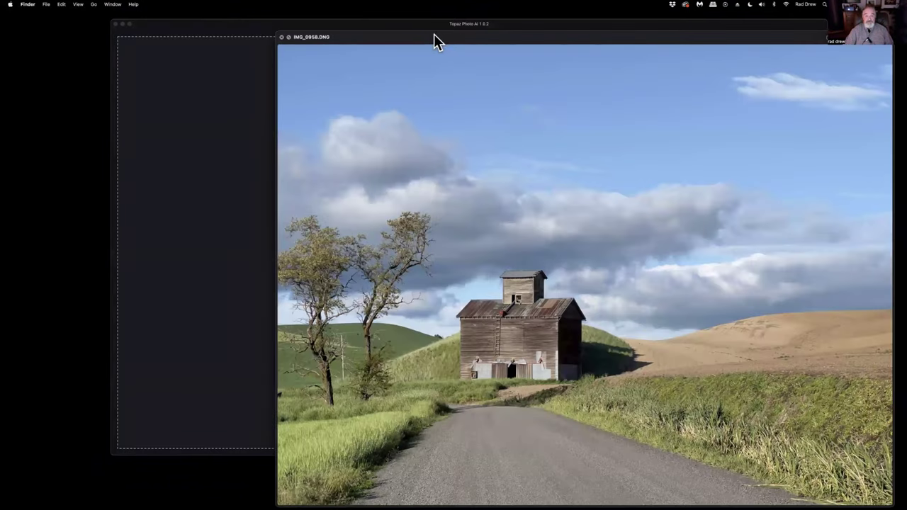
- Examine the file information of IMG_0958.DNG beside its preview, and close the preview
left_click_drag(433, 33, 286, 8)
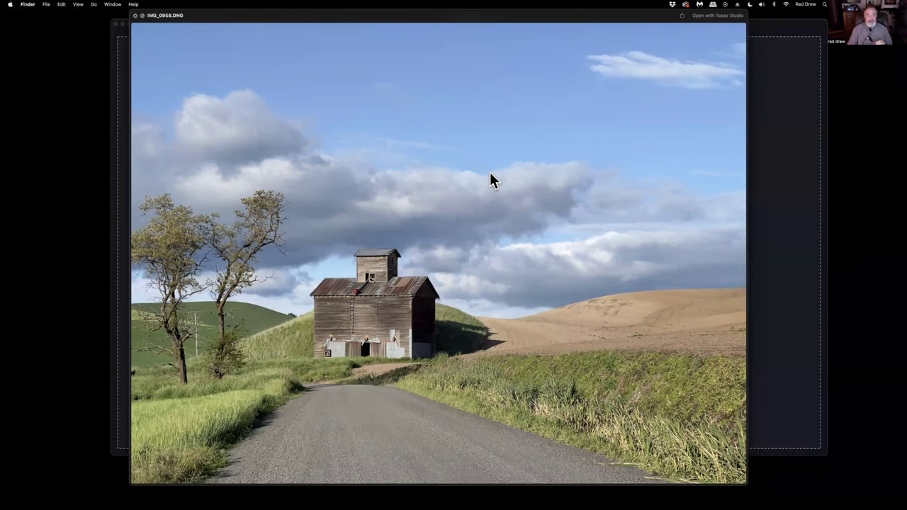
left_click_drag(326, 14, 403, 14)
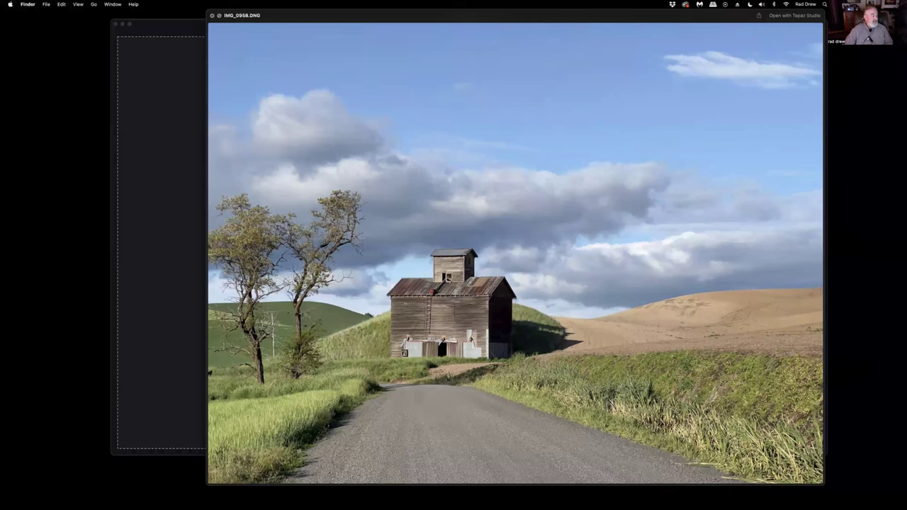
key("super+i")
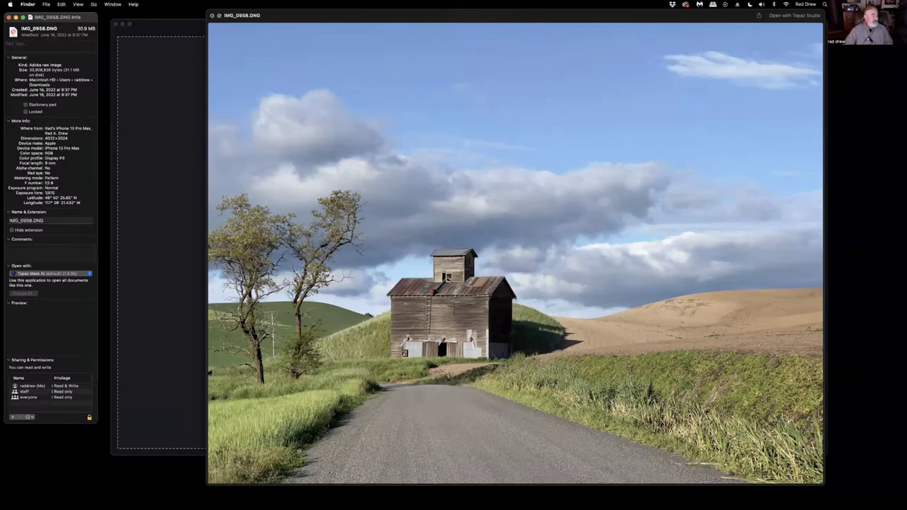
left_click_drag(71, 18, 176, 19)
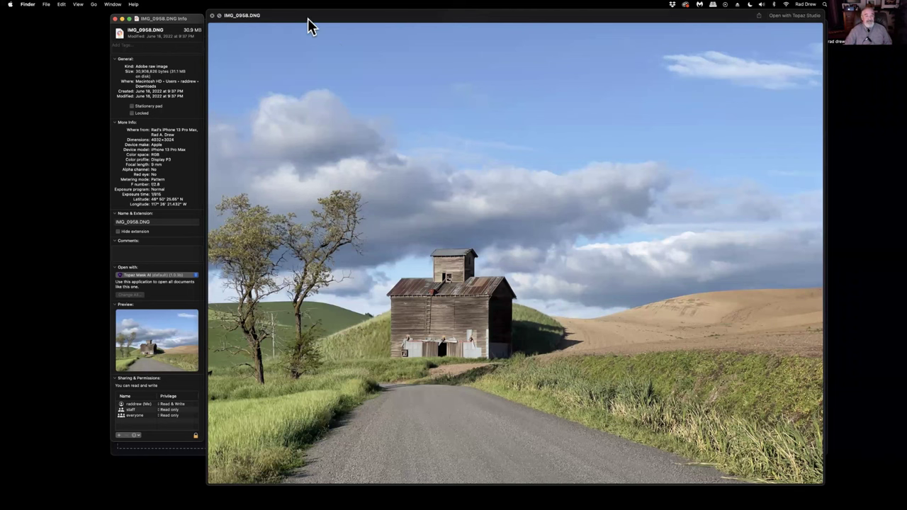
left_click(212, 15)
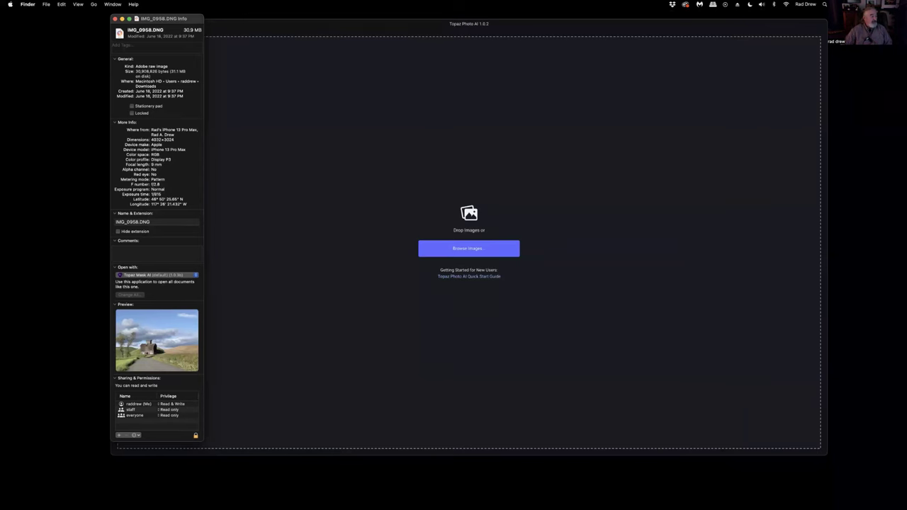
- Preview IMG_0958-studio.jpeg and replace the DNG's information window with the one for this JPEG
key("space")
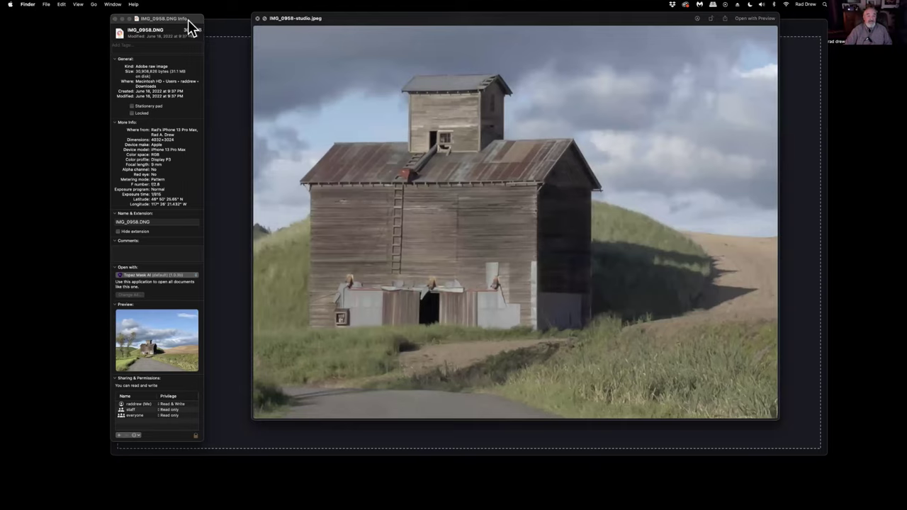
left_click(115, 19)
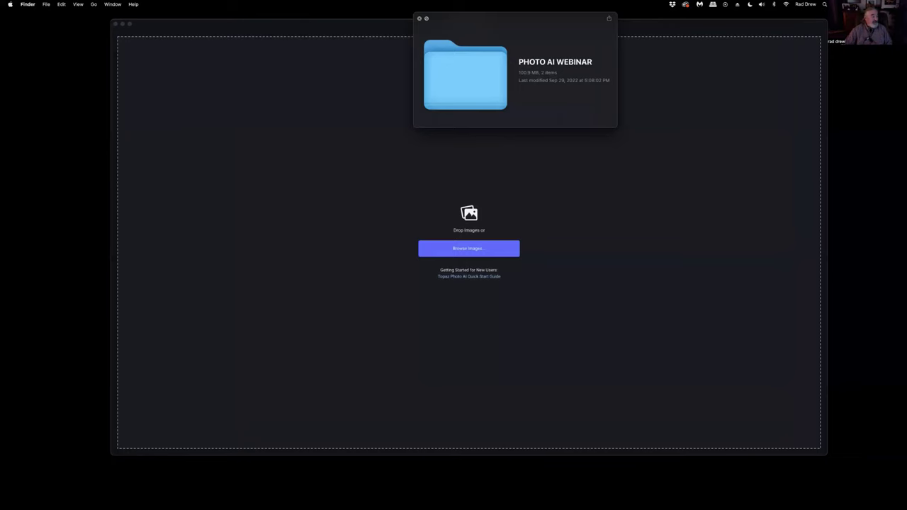
key("super+i")
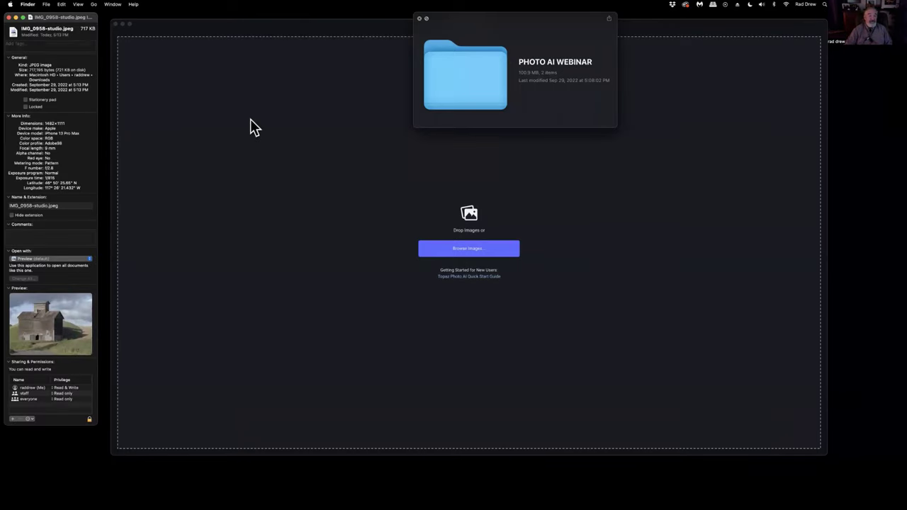
- Move the Topaz Photo AI window clear of the file information and close the PHOTO AI WEBINAR folder preview
left_click_drag(303, 26, 429, 33)
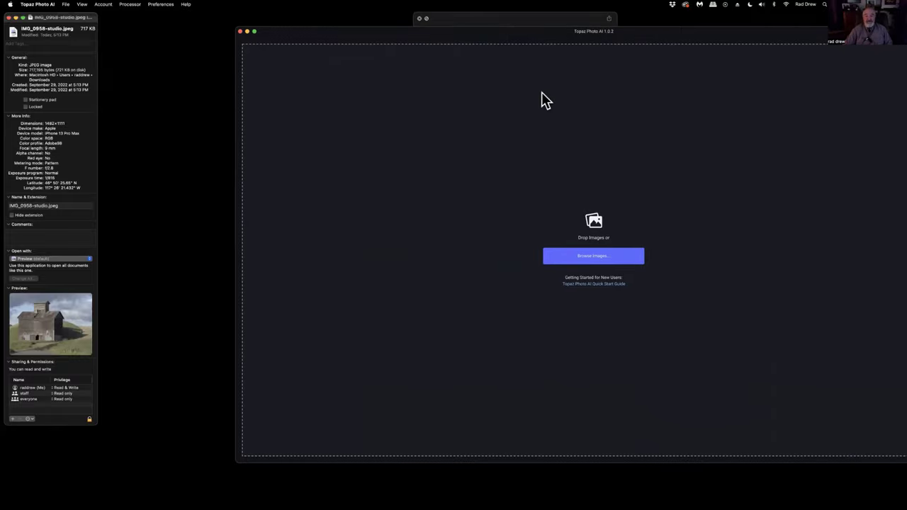
left_click(523, 22)
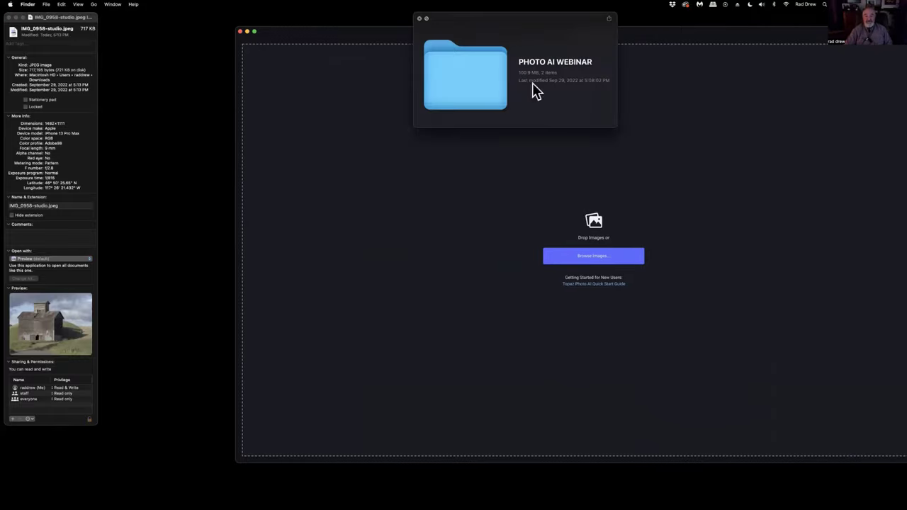
left_click(419, 19)
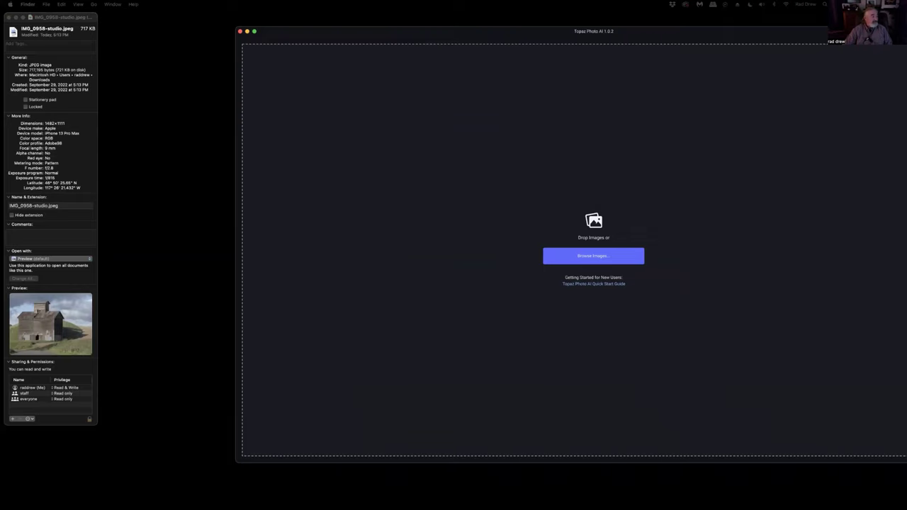
- Compare the preview of IMG_0958-studio.jpeg with its file information placed alongside, and close the preview
key("space")
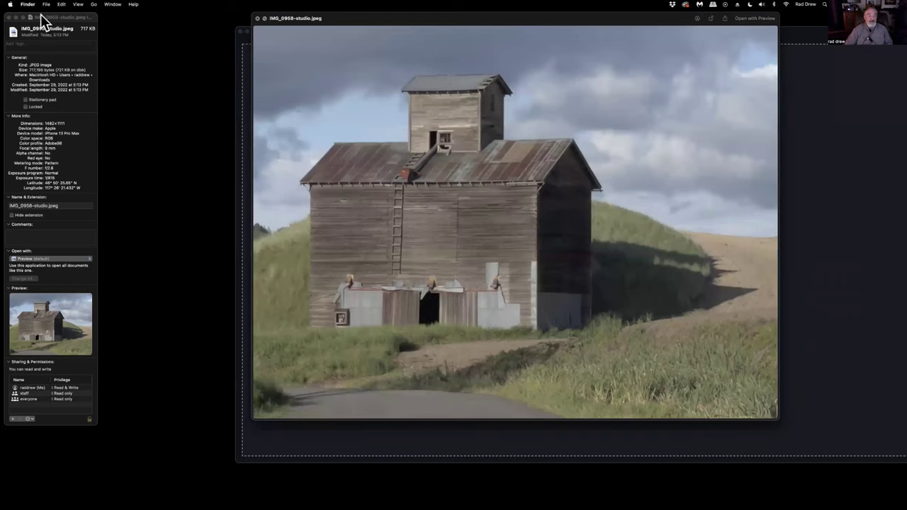
left_click_drag(39, 17, 170, 25)
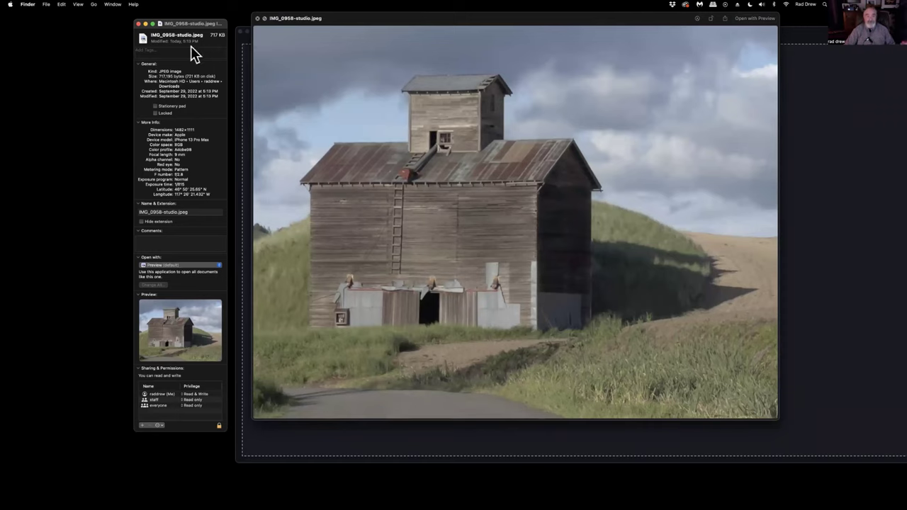
left_click(256, 19)
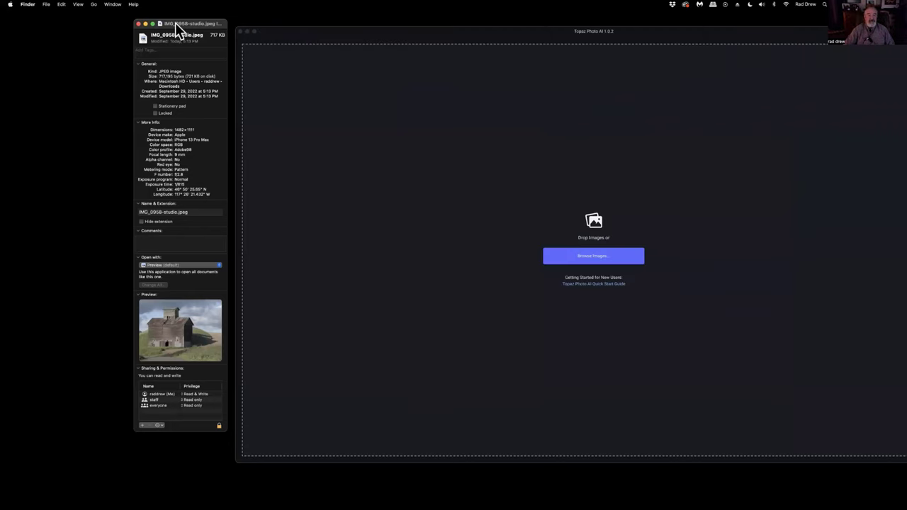
- Close the file information of IMG_0958-studio.jpeg and move the Topaz Photo AI window to the middle of the screen
left_click(138, 24)
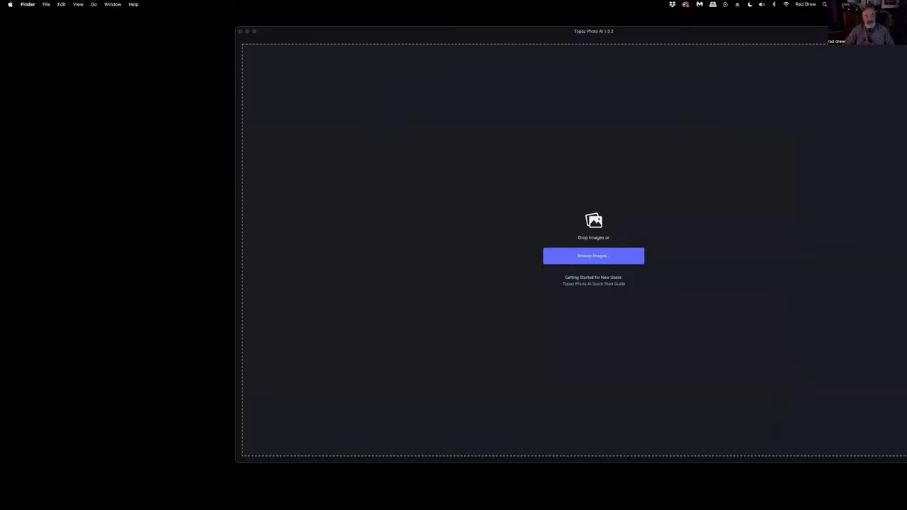
left_click_drag(135, 226, 401, 171)
left_click_drag(192, 168, 559, 146)
key("super+o")
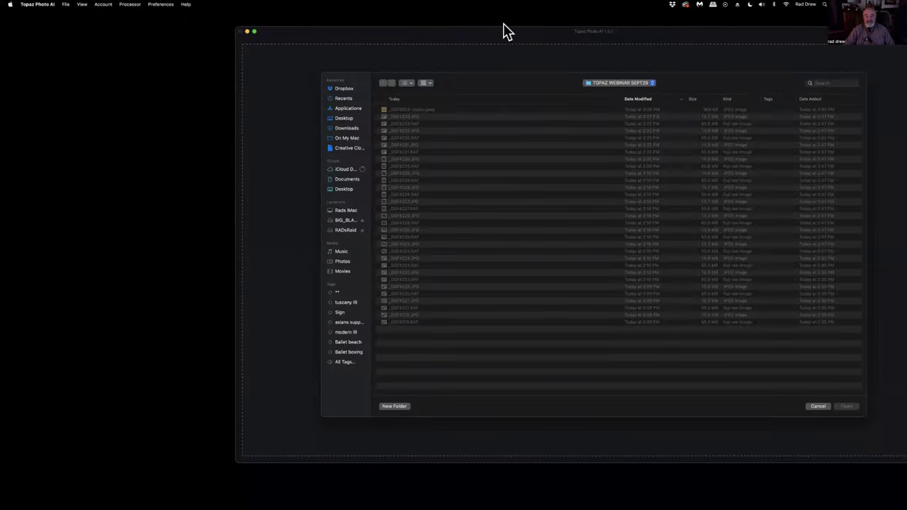
left_click(411, 26)
left_click(818, 406)
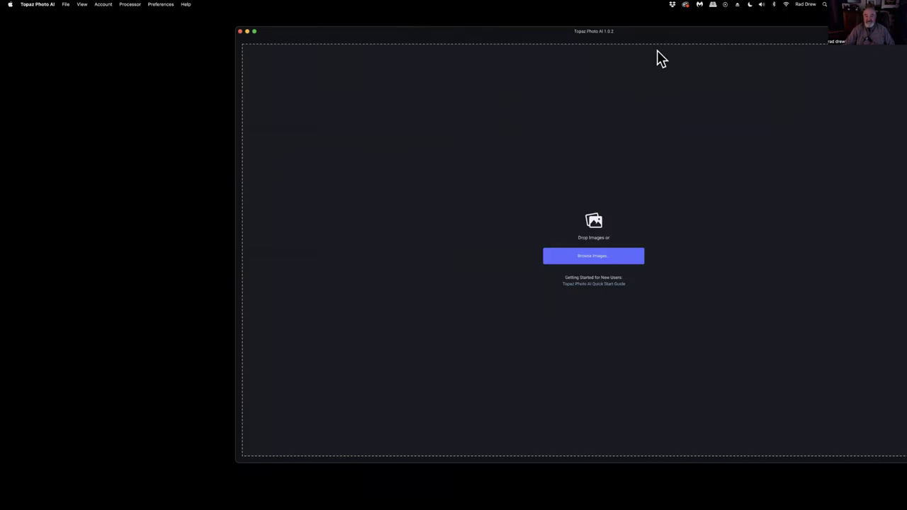
left_click_drag(690, 29, 546, 30)
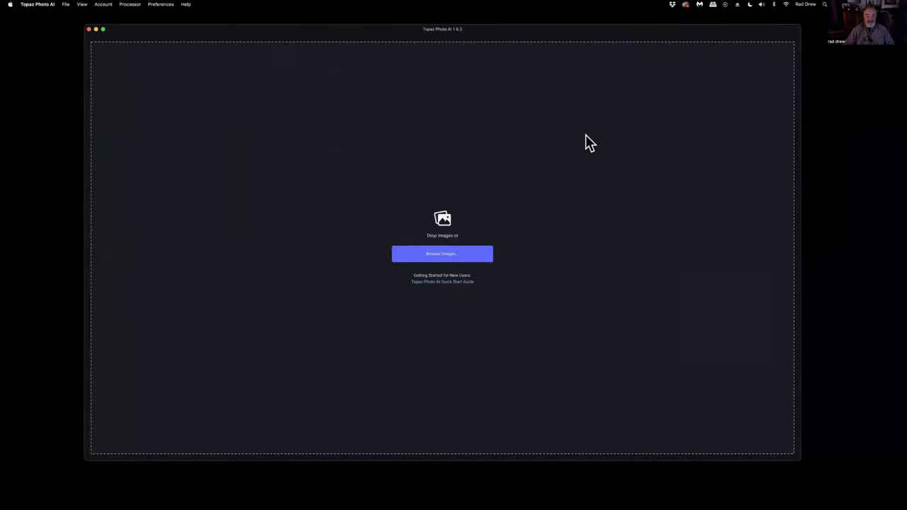
key("super+o")
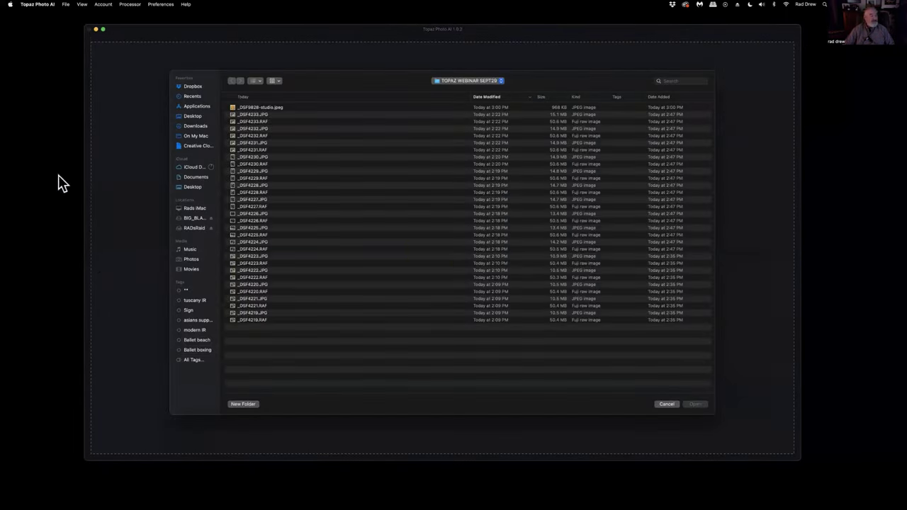
left_click(667, 403)
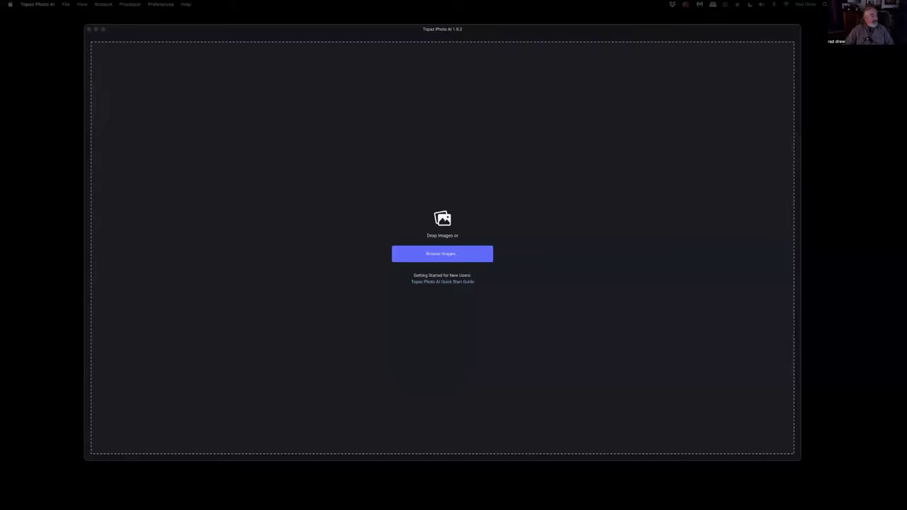
left_click_drag(906, 191, 504, 190)
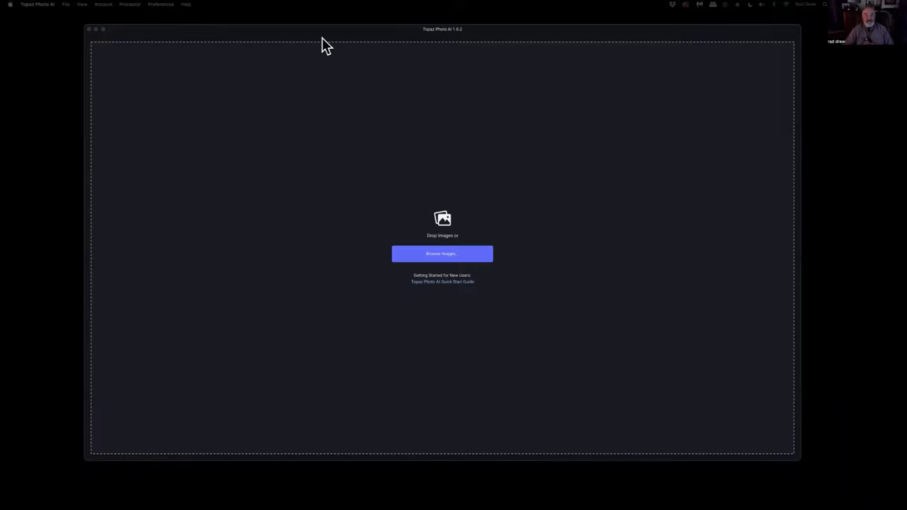
- Open IMG_0958-studio.jpeg from the Downloads folder, browsing the files as thumbnails
left_click(447, 253)
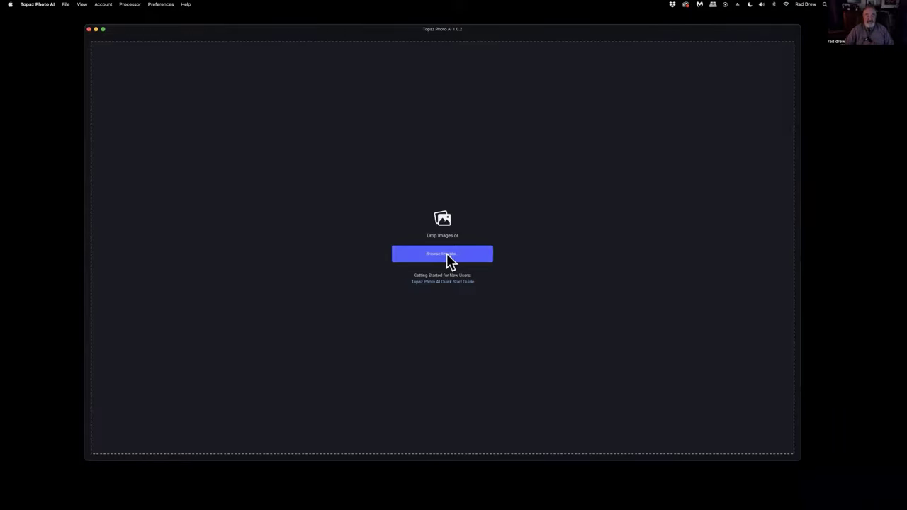
left_click(444, 255)
left_click(202, 126)
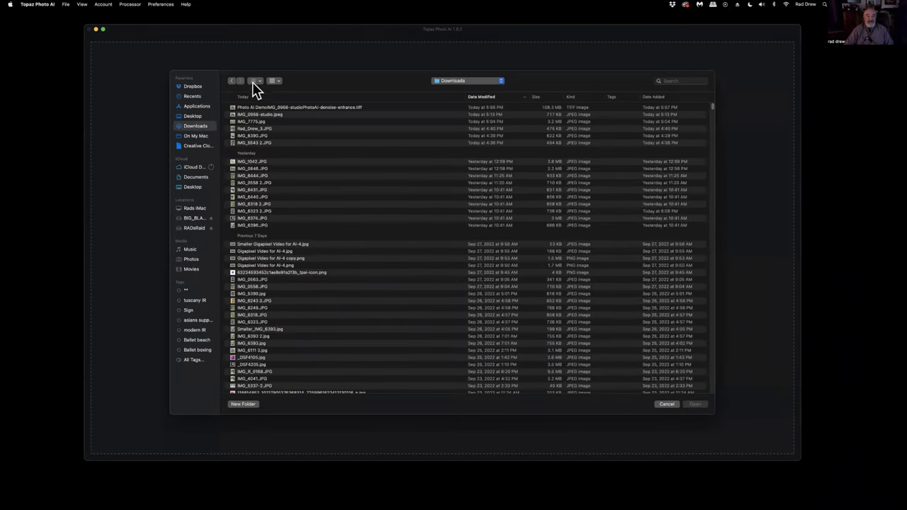
left_click(258, 81)
left_click(262, 111)
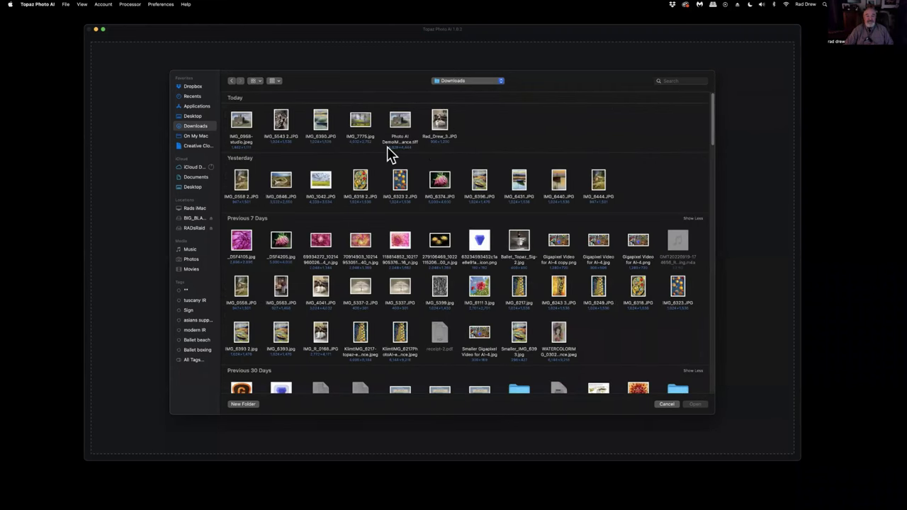
double_click(241, 124)
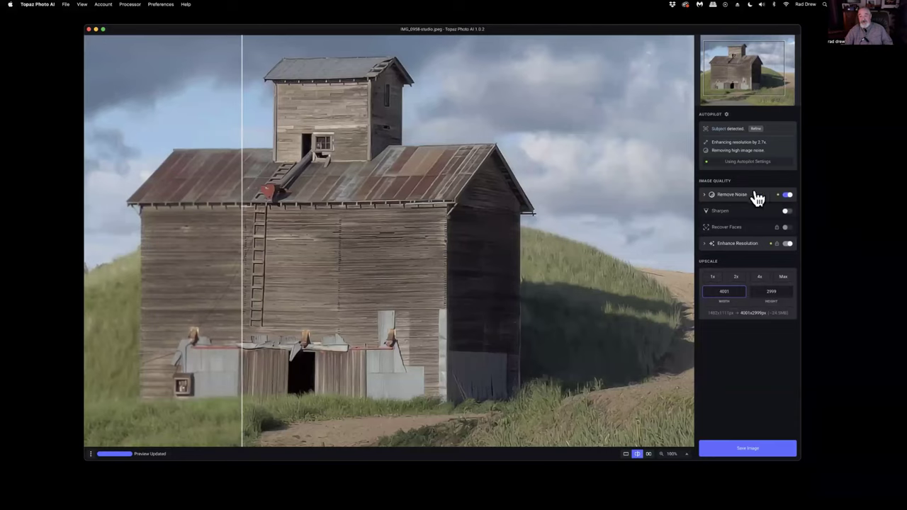
- Show the Remove Noise settings for the barn image and widen the program window
left_click(704, 196)
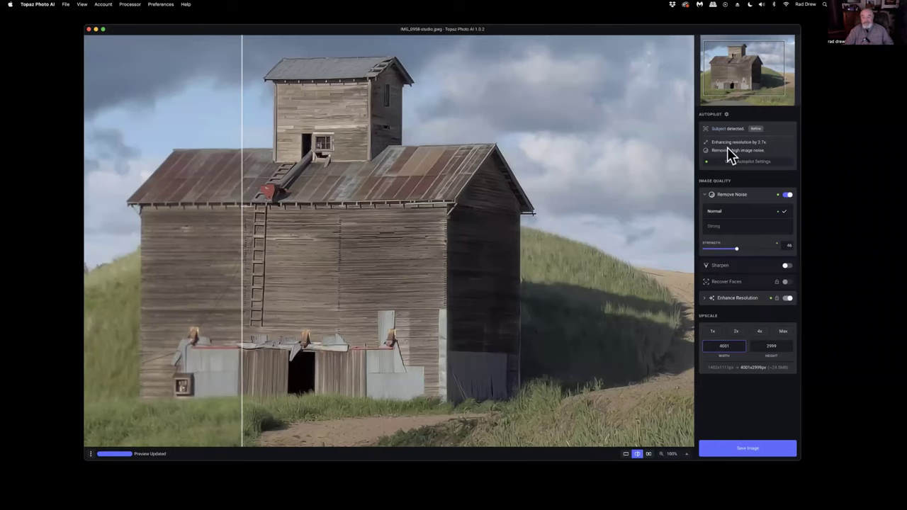
left_click(711, 331)
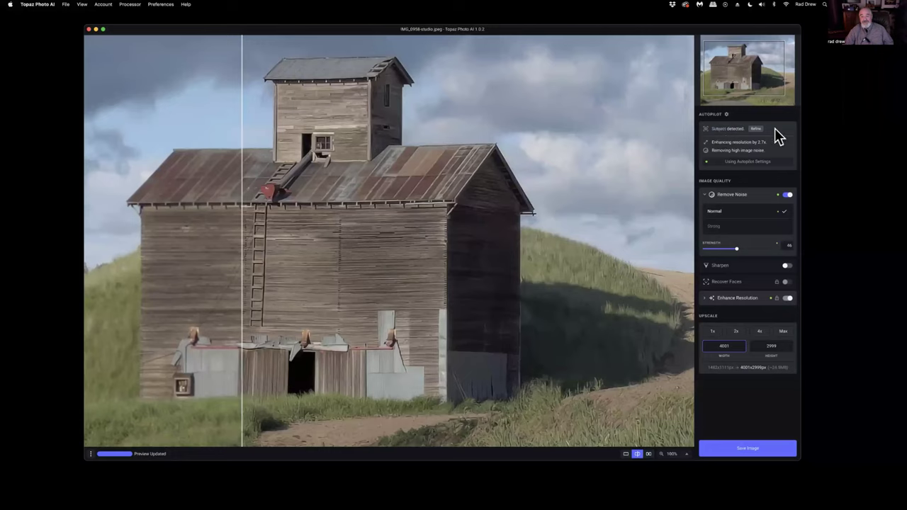
mouse_move(718, 135)
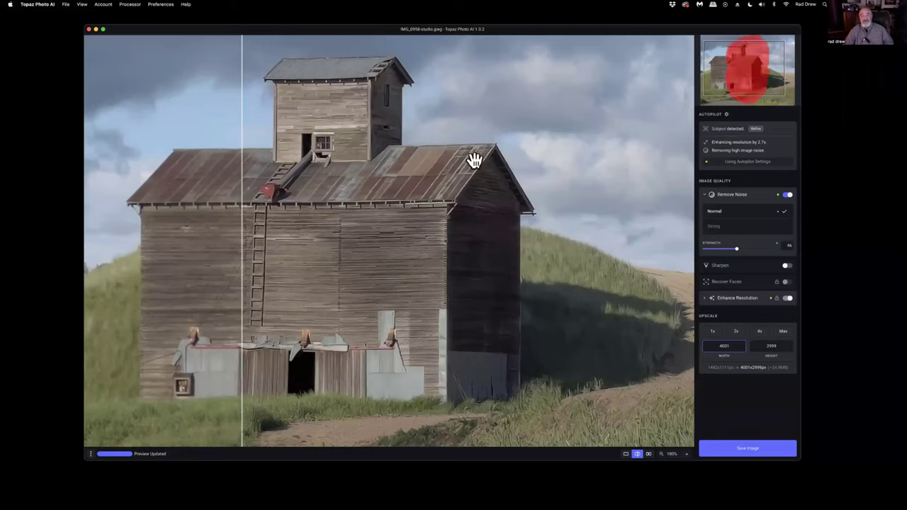
left_click_drag(800, 141, 840, 142)
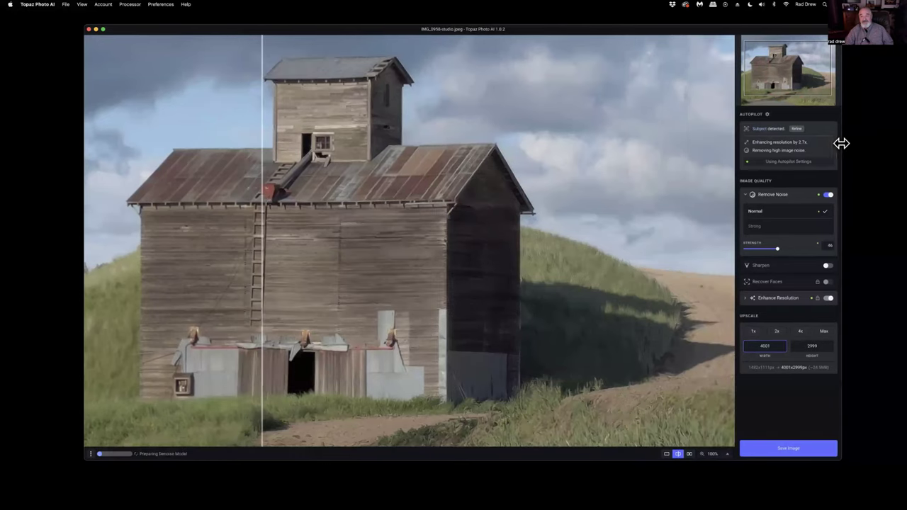
- Inspect the detected subject's mask and its refinement options, and leave them without changes
mouse_move(755, 128)
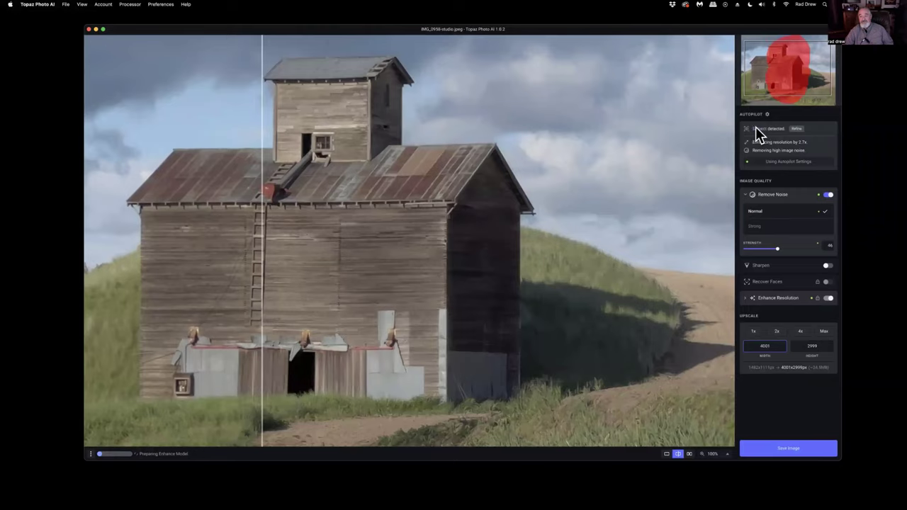
left_click(796, 129)
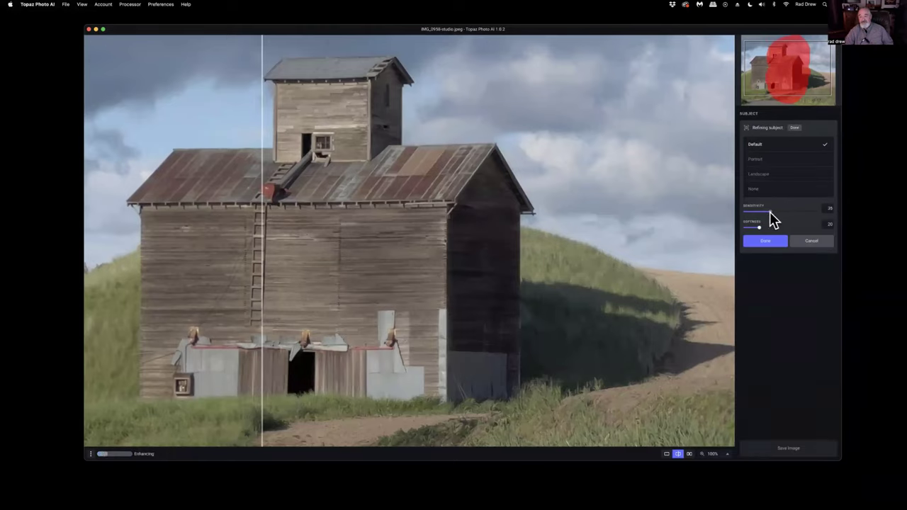
left_click(794, 129)
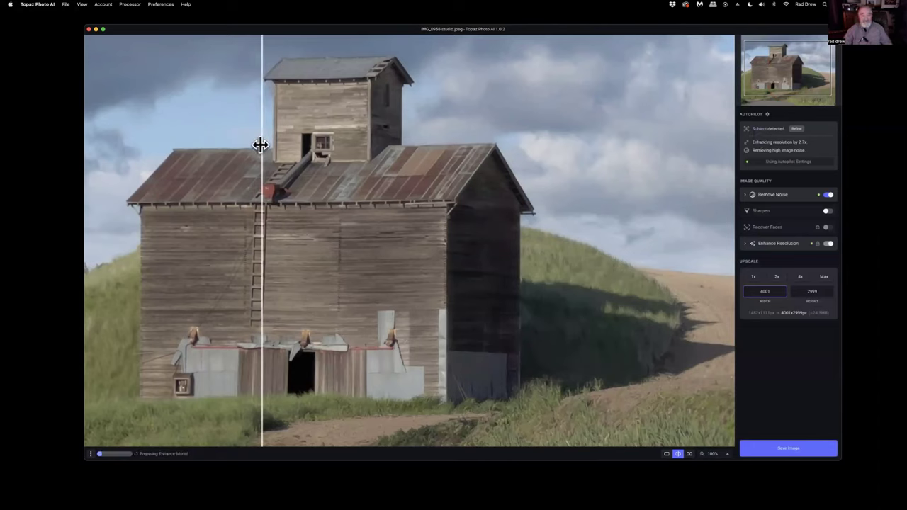
- Compare the original and enhanced barn by sweeping the split divider back and forth across the image
left_click_drag(259, 143, 574, 167)
left_click_drag(228, 170, 312, 178)
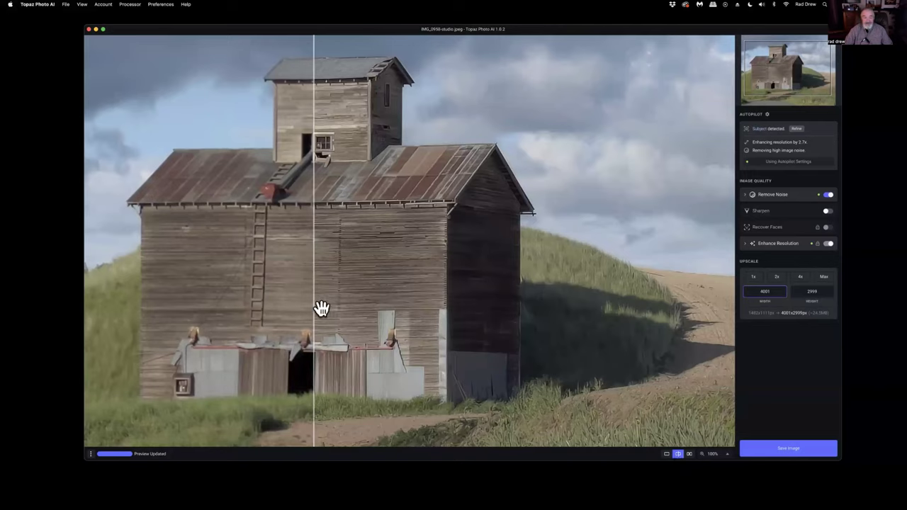
left_click_drag(313, 306, 700, 345)
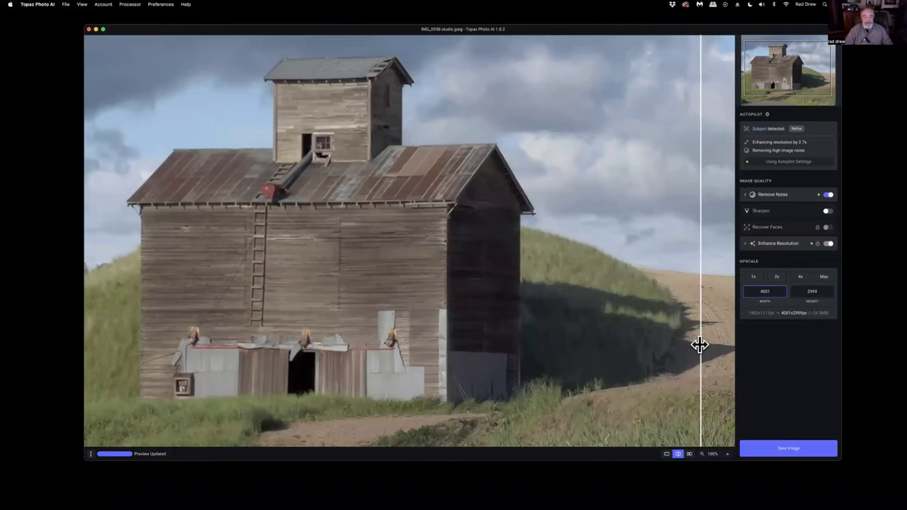
left_click_drag(699, 344, 295, 364)
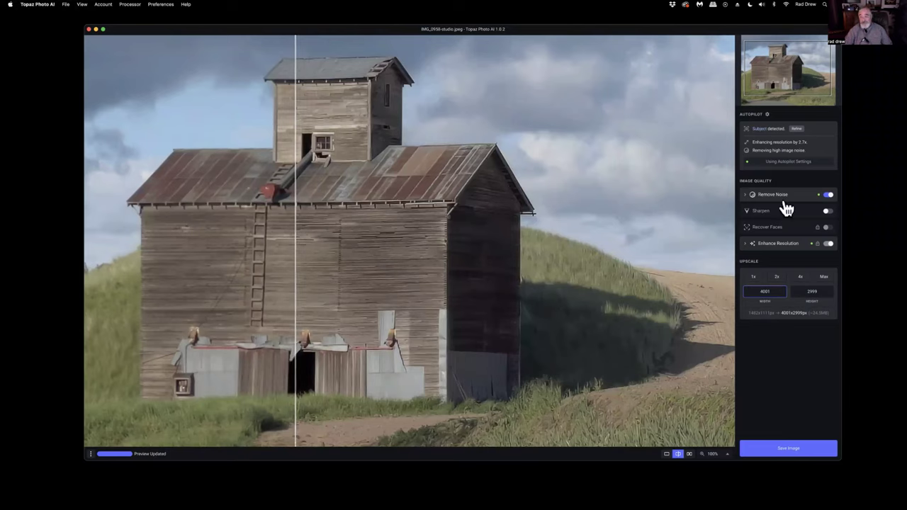
- Upscale the image 4x and compare the barn's siding and ladder before and after with the split divider
left_click(800, 276)
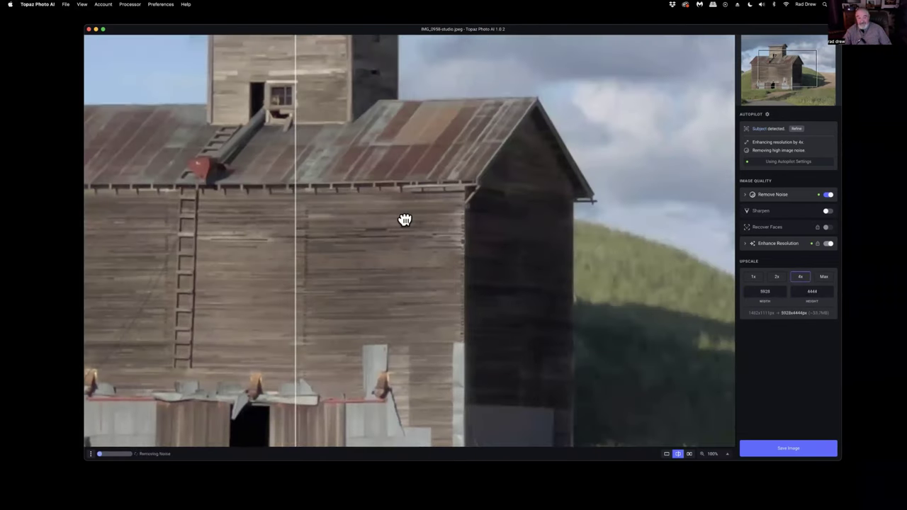
left_click_drag(405, 219, 535, 226)
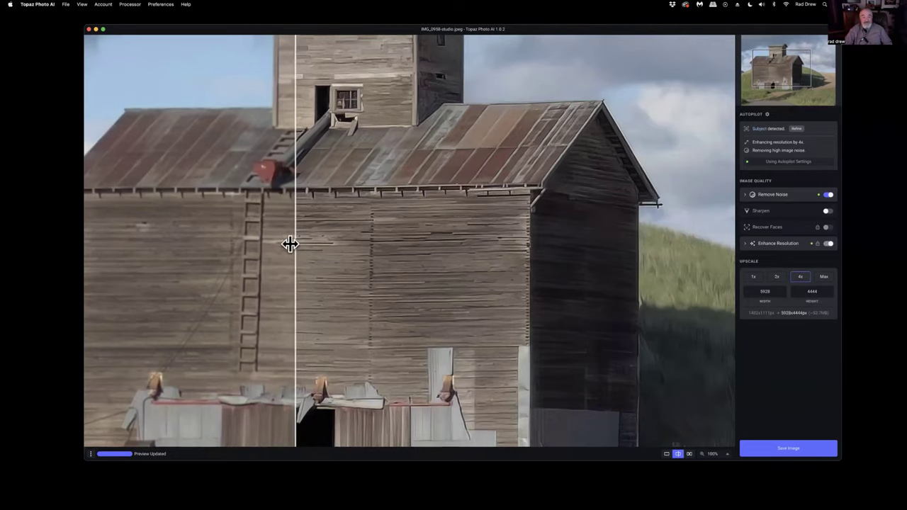
left_click_drag(319, 247, 158, 307)
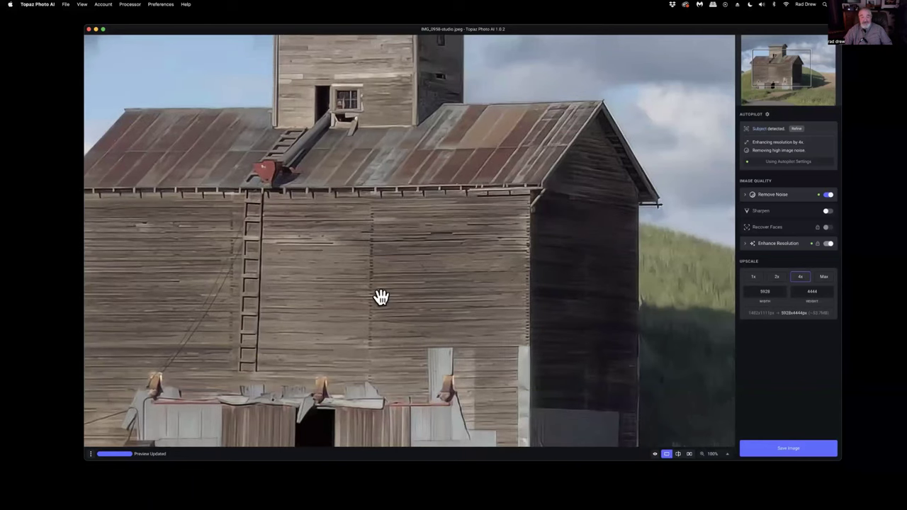
- View the enhanced barn at 67% zoom and switch to the original and back to compare them
left_click(713, 454)
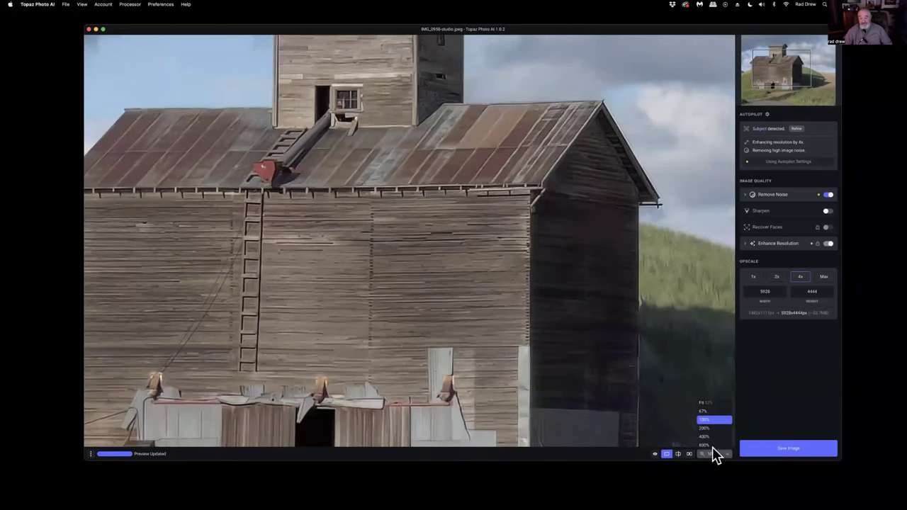
left_click(702, 412)
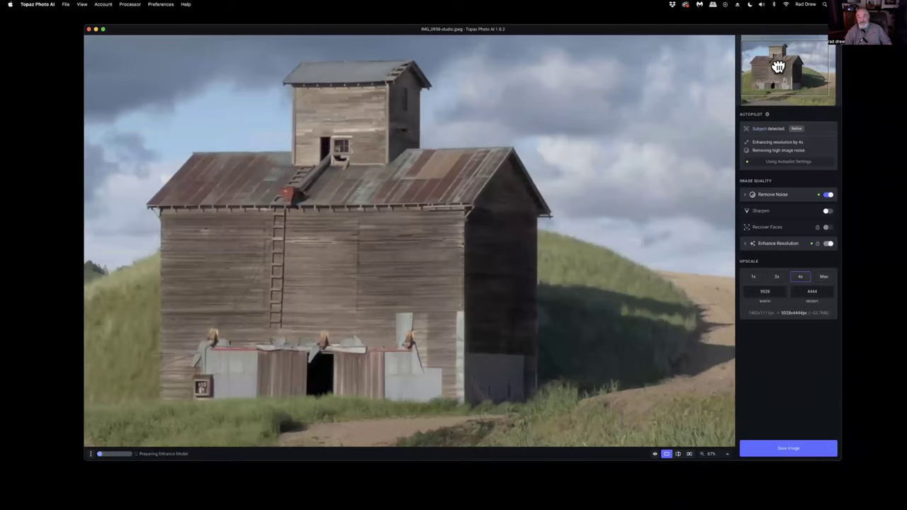
mouse_move(769, 71)
left_mouse_down()
mouse_move(780, 59)
mouse_move(802, 62)
mouse_move(801, 78)
mouse_move(781, 70)
left_mouse_up()
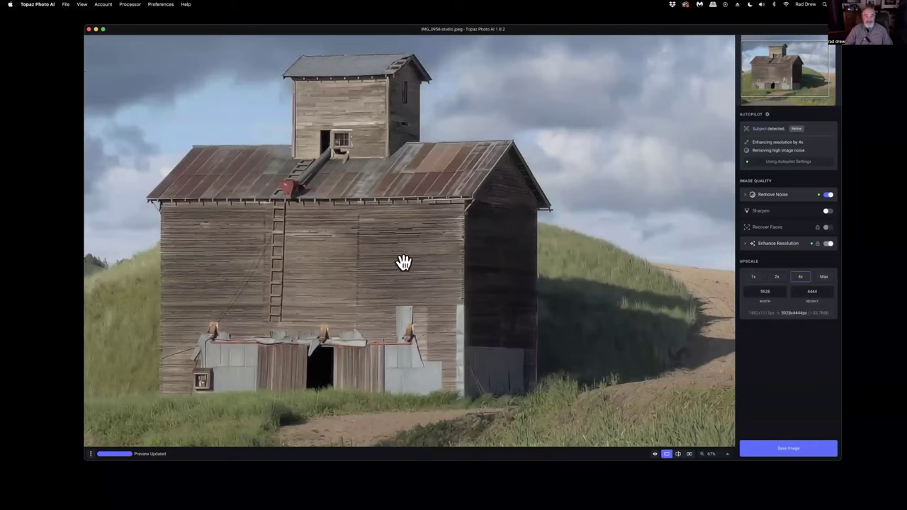
left_click_drag(403, 262, 403, 263)
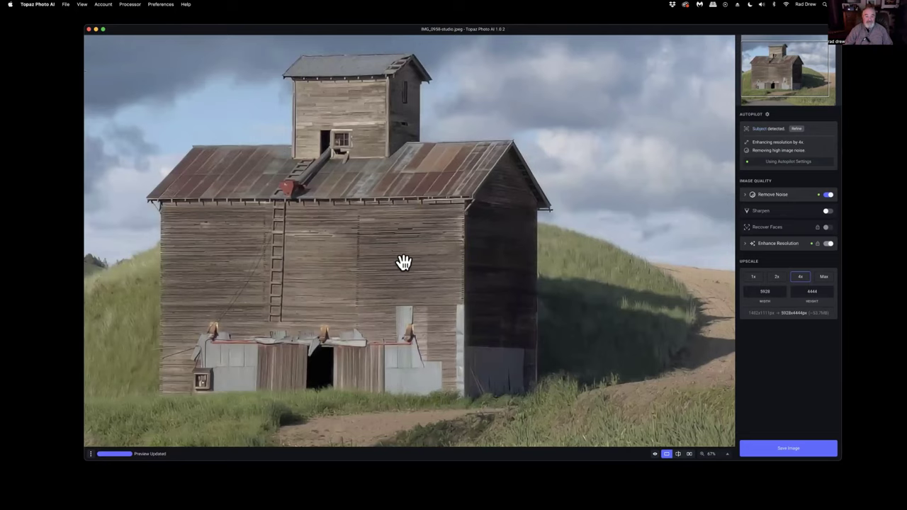
left_click(654, 454)
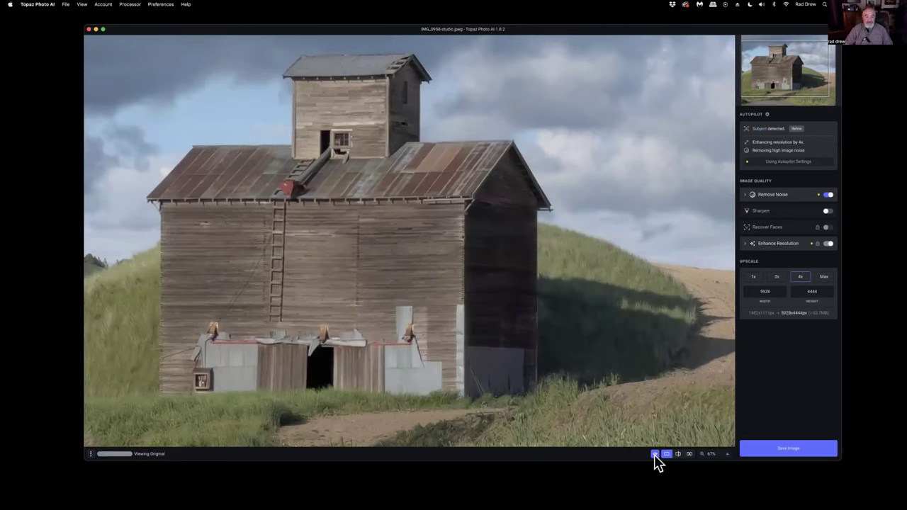
left_click(654, 454)
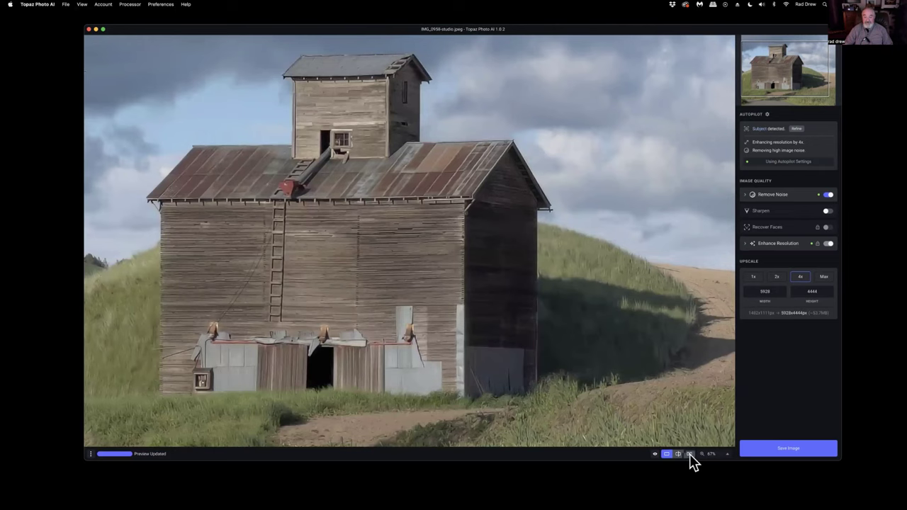
- Compare the original and enhanced barn side by side, and again in the split view with its divider shifted
left_click(689, 454)
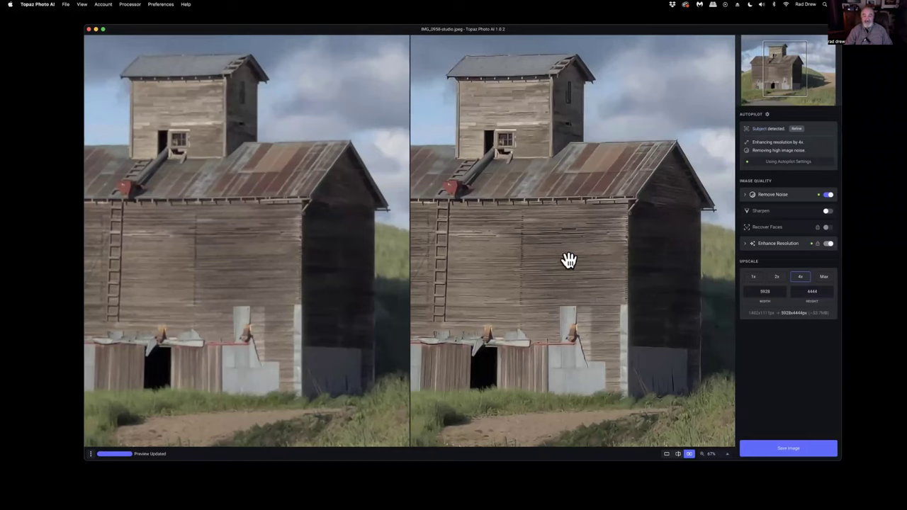
left_click(678, 453)
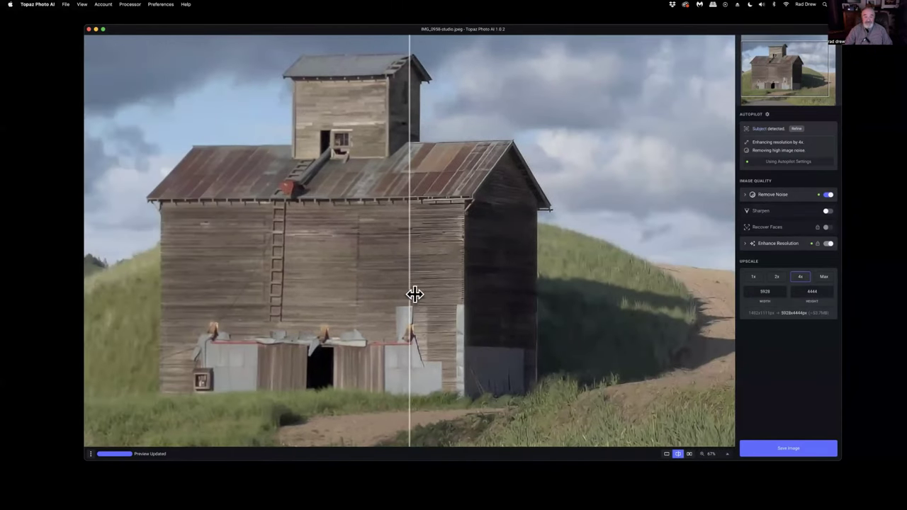
left_click_drag(414, 294, 377, 299)
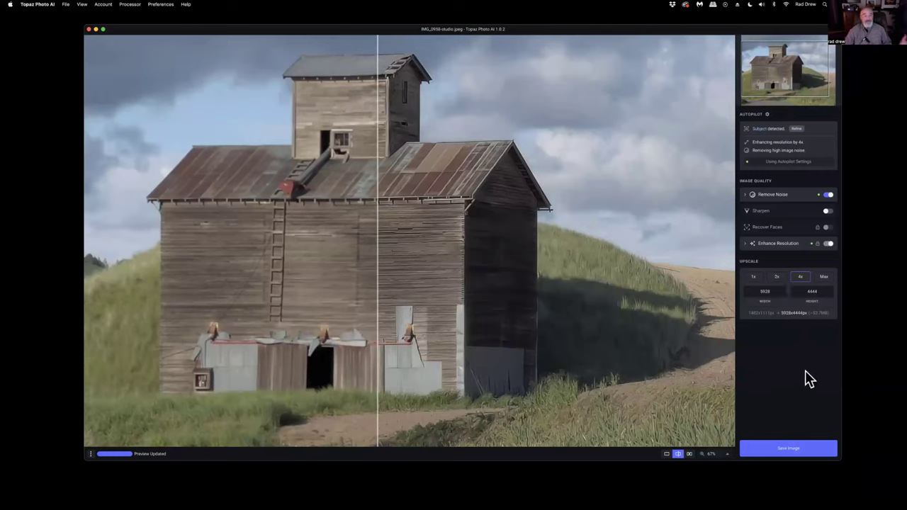
- Open the export settings for the 4x upscaled barn image
left_click(790, 450)
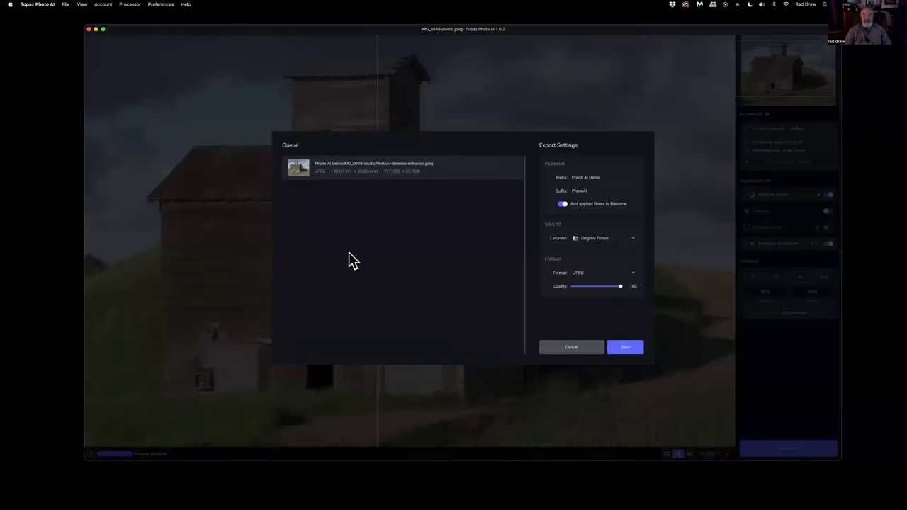
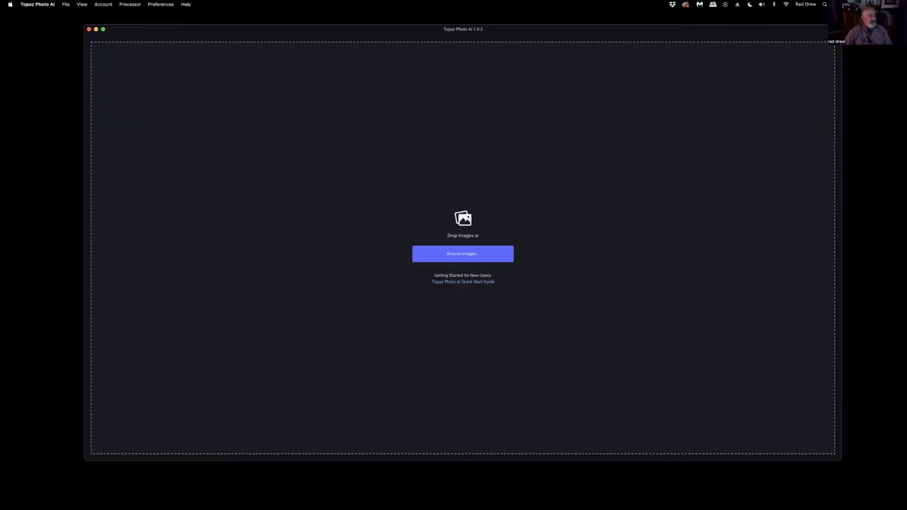
- Quit Topaz Photo AI and launch it again
left_click_drag(117, 255, 476, 203)
left_click(38, 5)
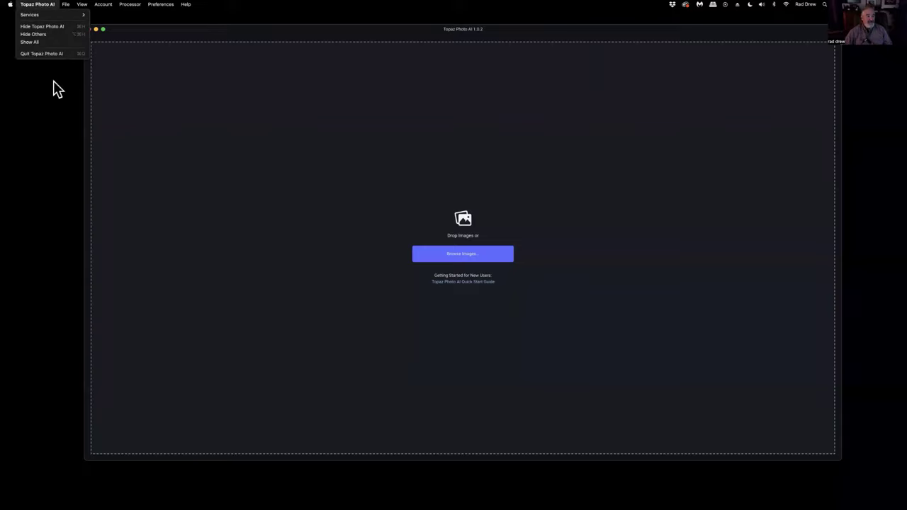
left_click(42, 53)
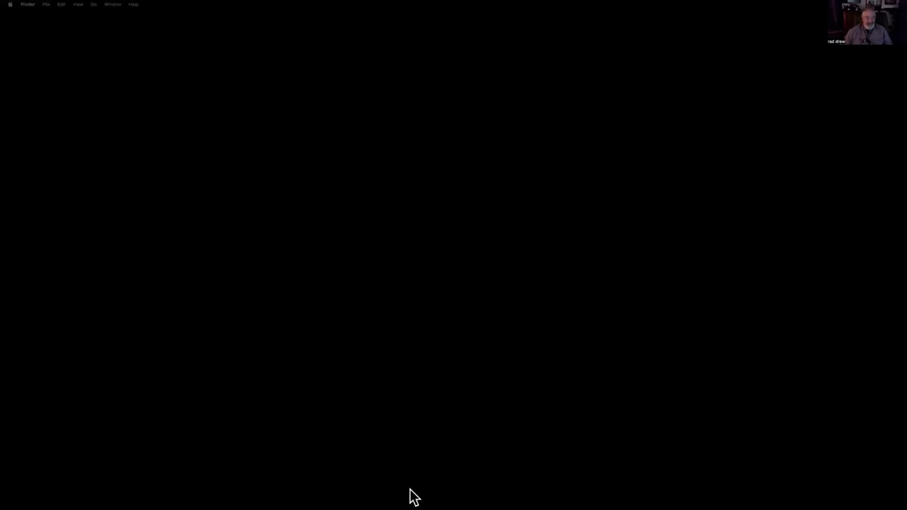
mouse_move(409, 496)
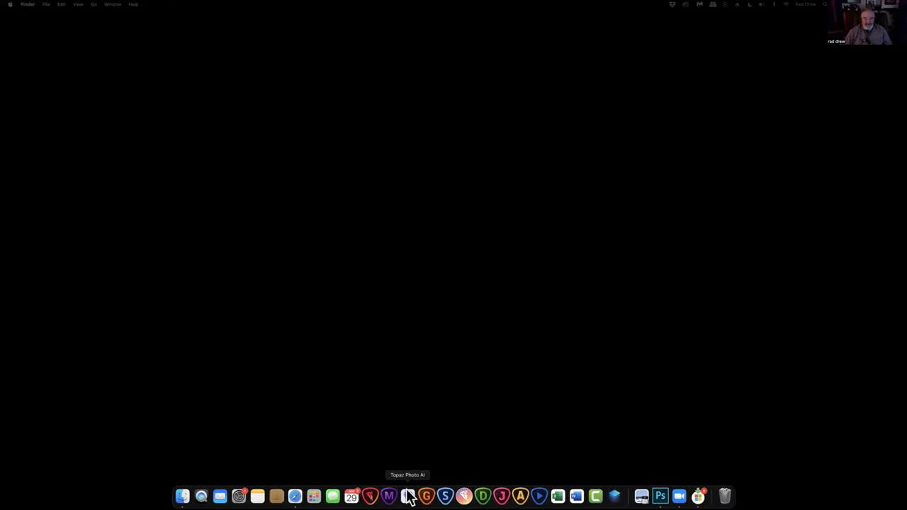
left_click(409, 495)
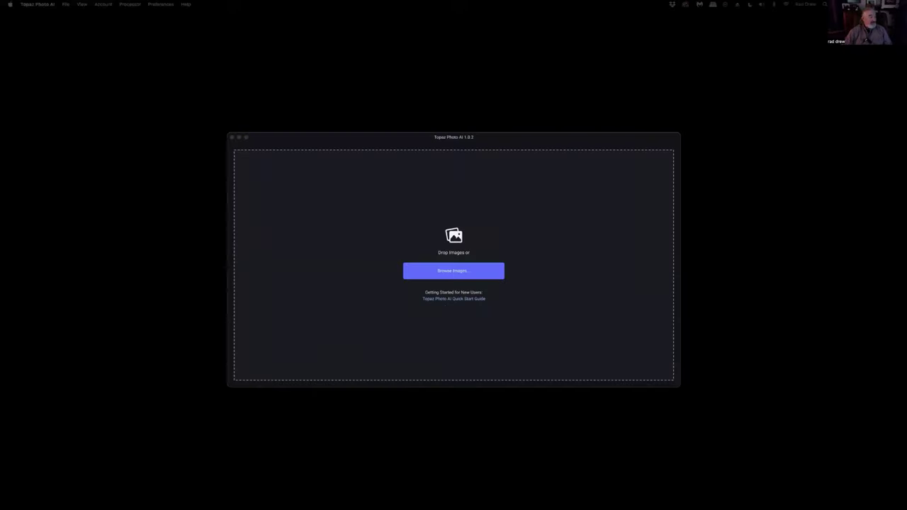
- Open the graffiti bus photo FullSizeRender 109.JPG and enlarge the window to full screen
left_click_drag(0, 244, 370, 245)
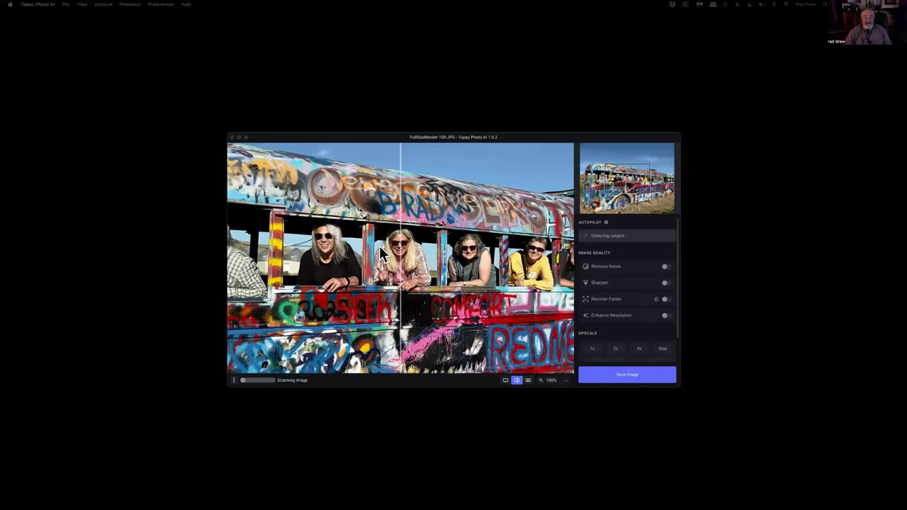
left_click(246, 137)
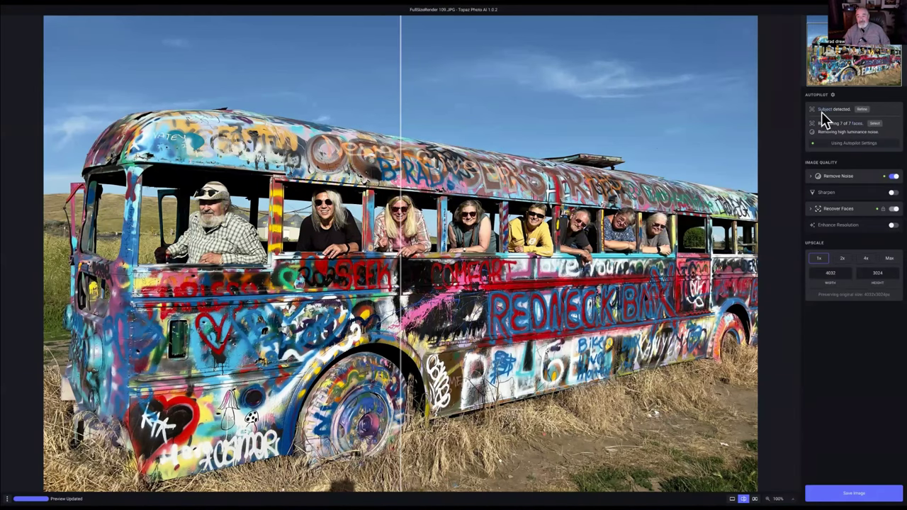
- Refine the detected subject mask on the bus to sensitivity 44 and softness 71, and save it
mouse_move(824, 110)
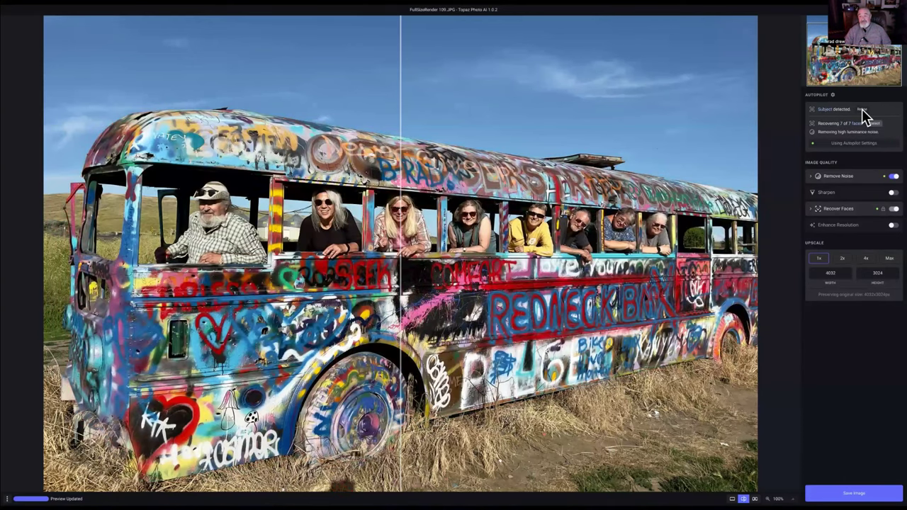
left_click(863, 112)
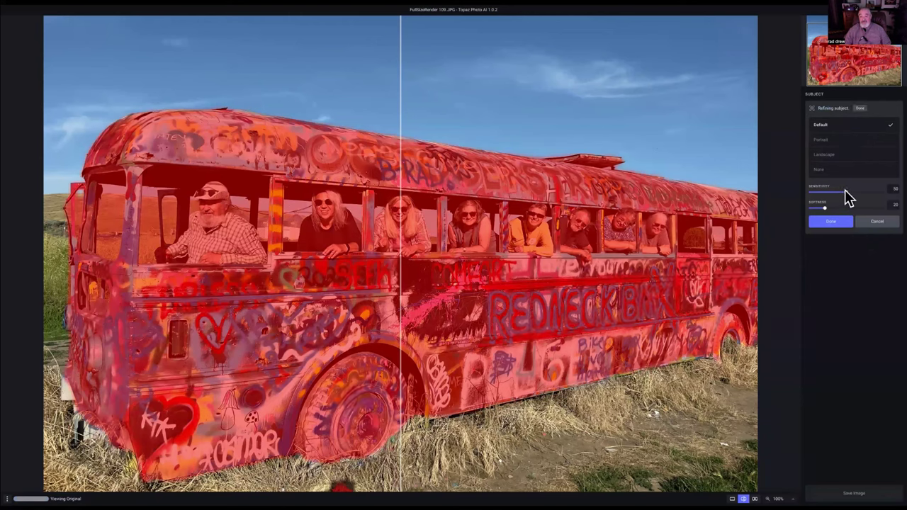
left_click_drag(844, 189, 880, 193)
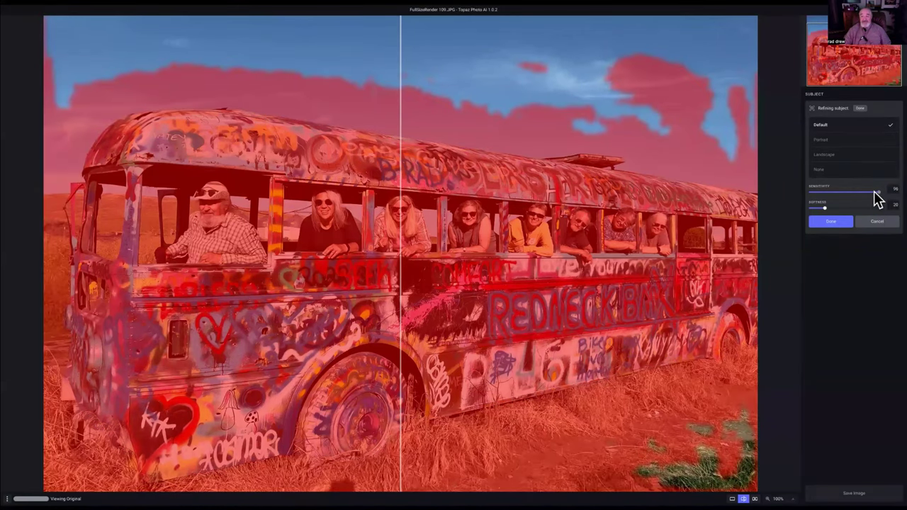
left_click_drag(876, 193, 843, 196)
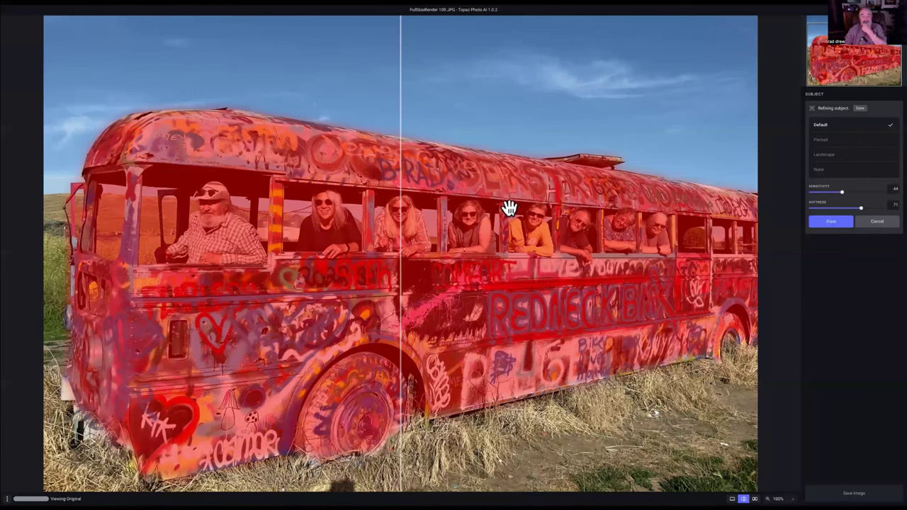
left_click(829, 221)
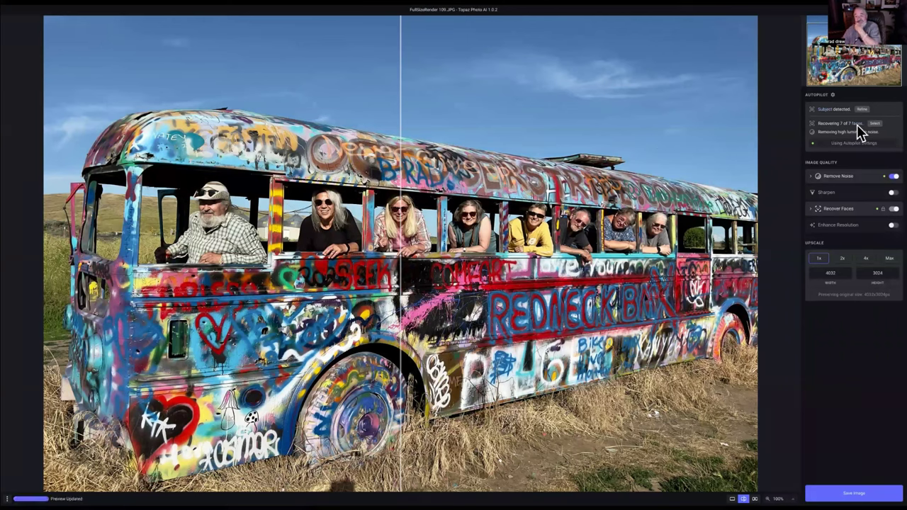
- Show the Remove Noise and Recover Faces settings and upscale the bus image 4x
left_click(813, 177)
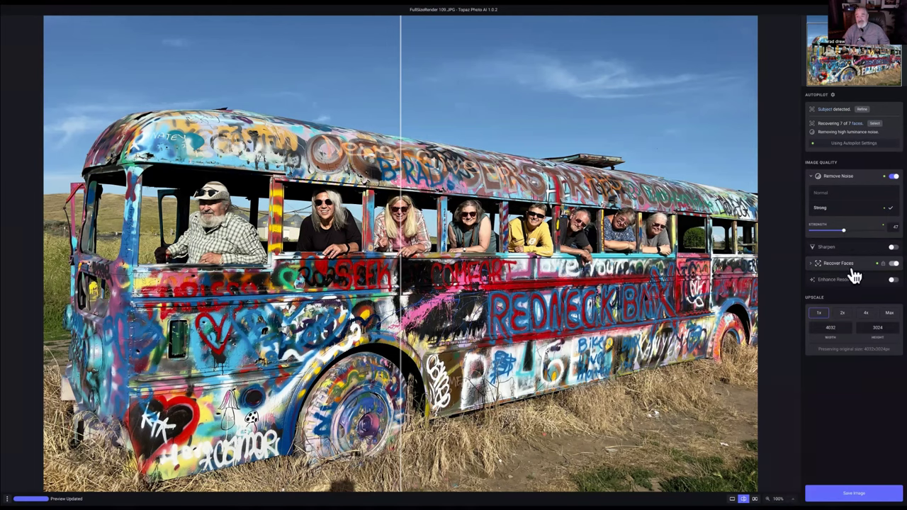
left_click(813, 265)
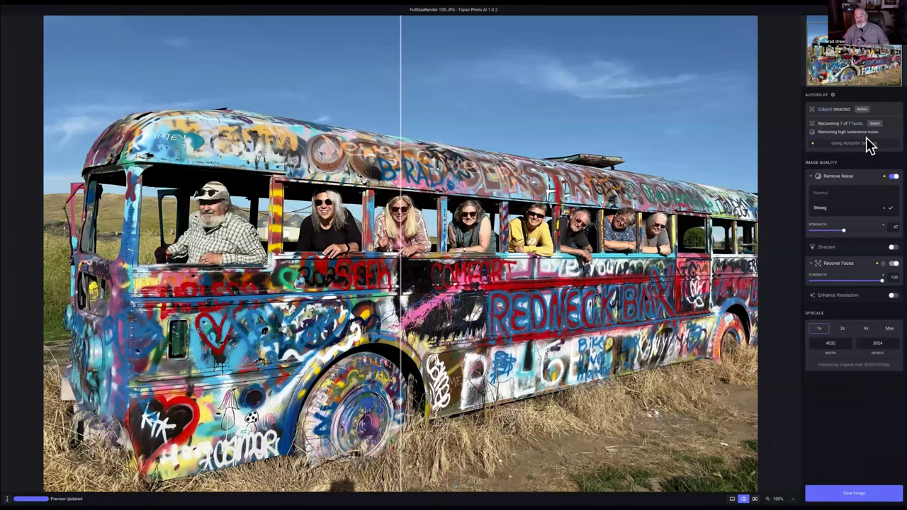
left_click(865, 328)
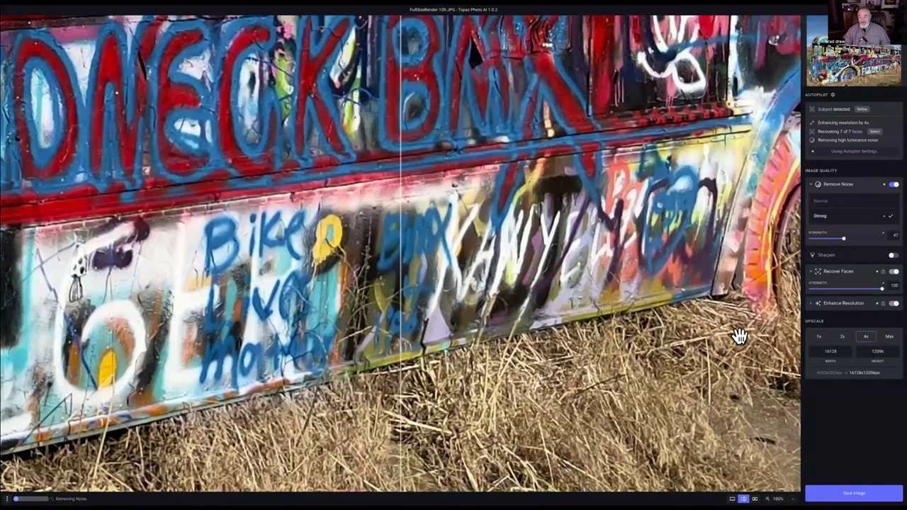
- View the bus image at 67%, 50% and fit zoom, ending at 33% with all the passengers in view
left_click(780, 498)
left_click(772, 459)
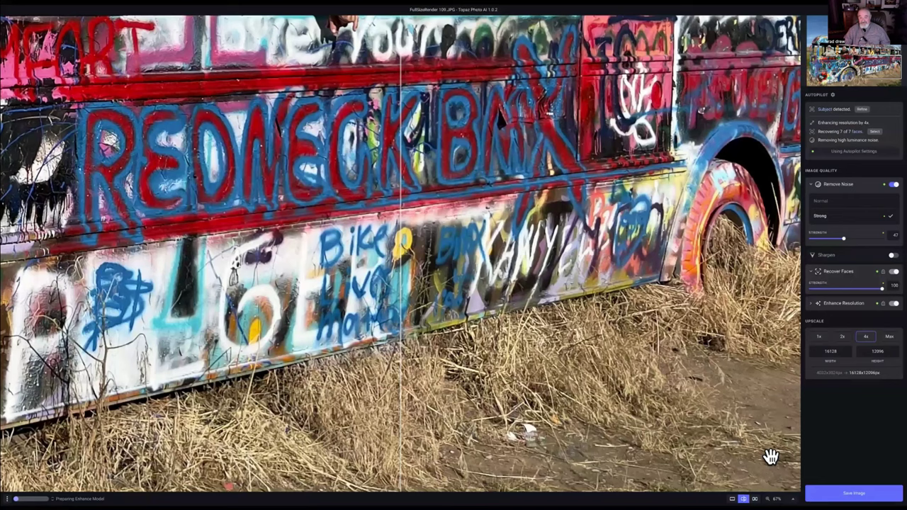
left_click(777, 498)
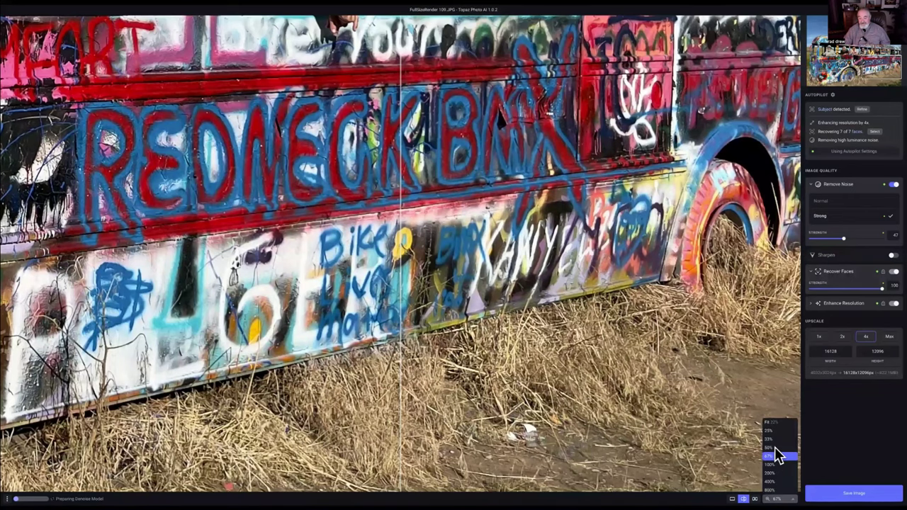
left_click(773, 440)
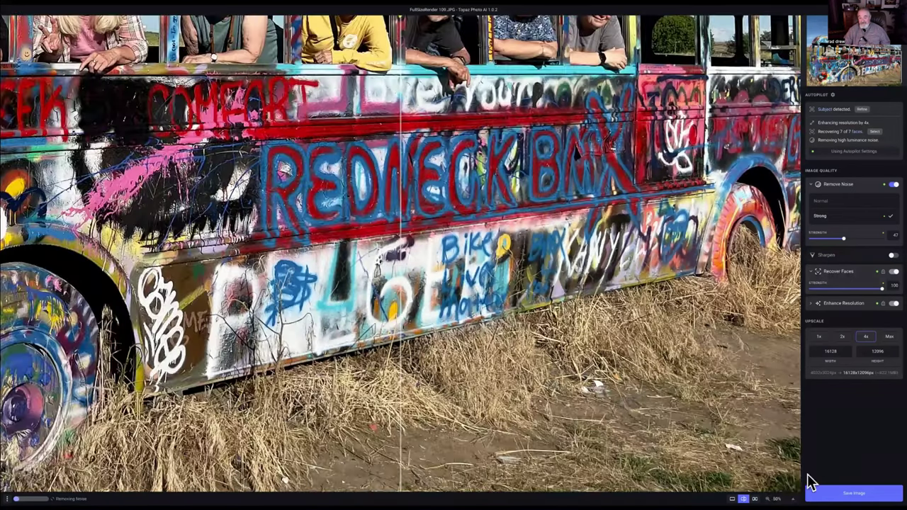
left_click(779, 498)
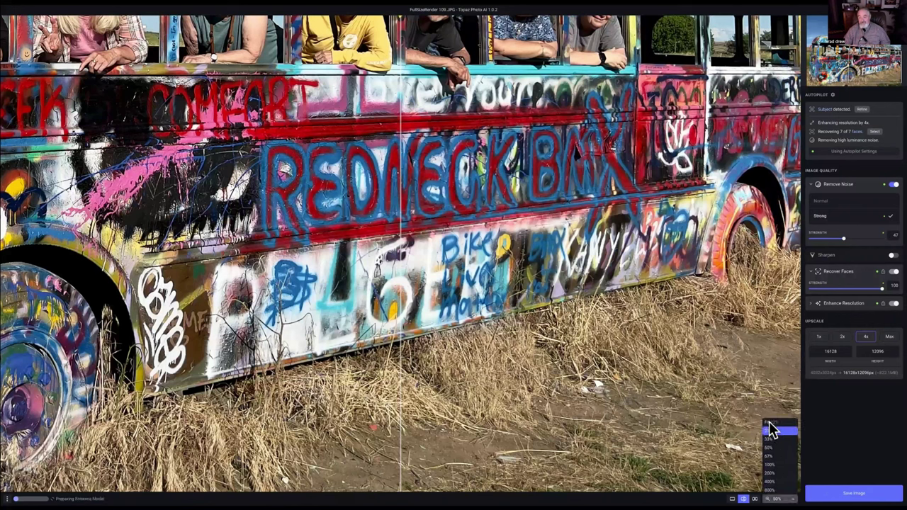
left_click(769, 425)
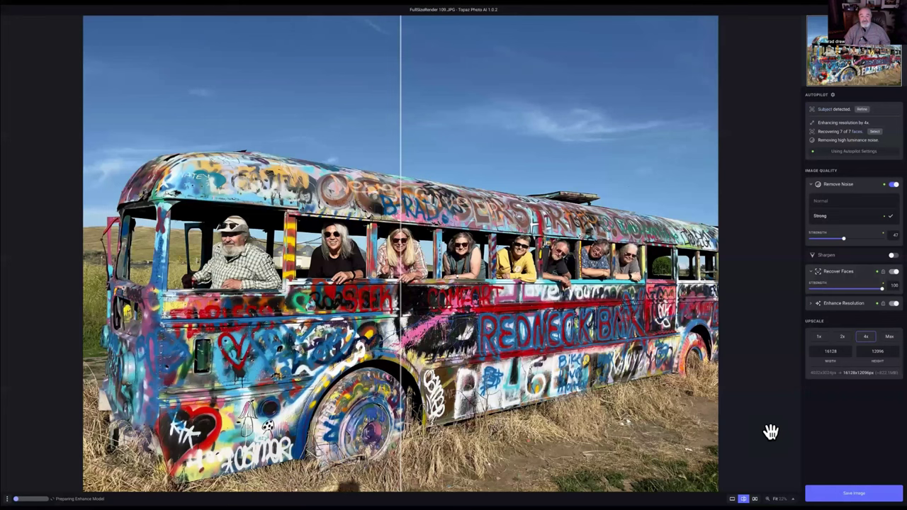
left_click(780, 498)
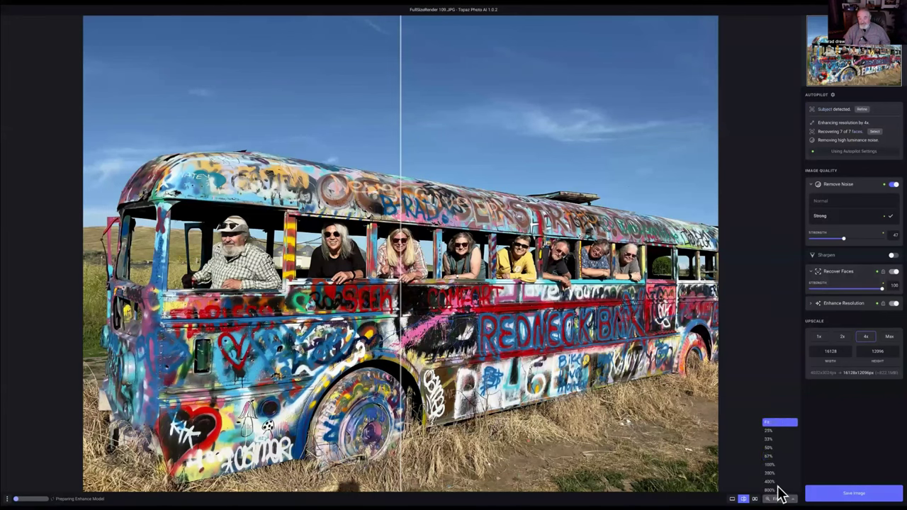
left_click(770, 447)
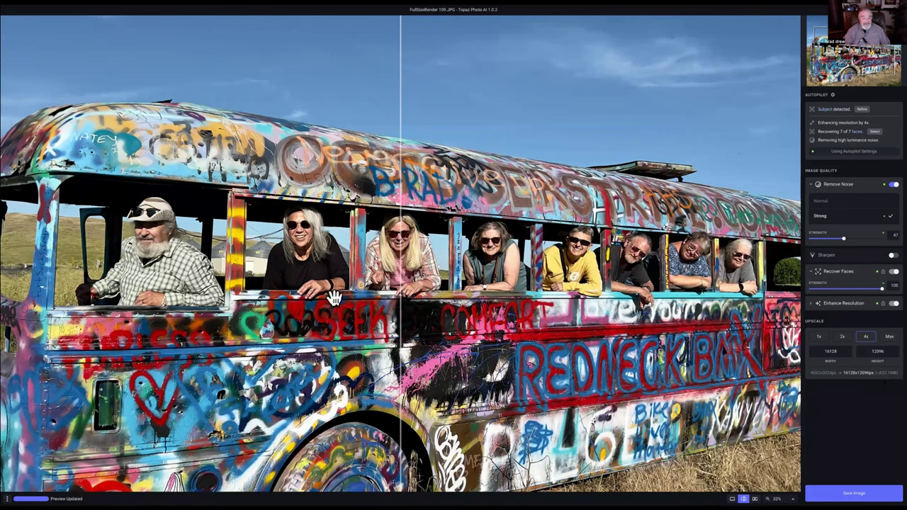
- Compare the passengers' faces before and after at 33% and 50% zoom by shifting the split divider across them
left_click_drag(401, 276, 456, 273)
left_click(779, 498)
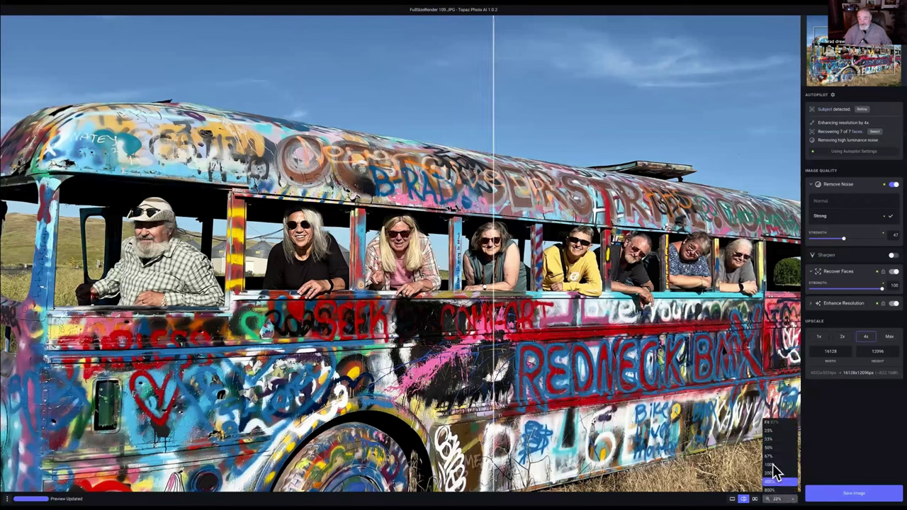
left_click(769, 444)
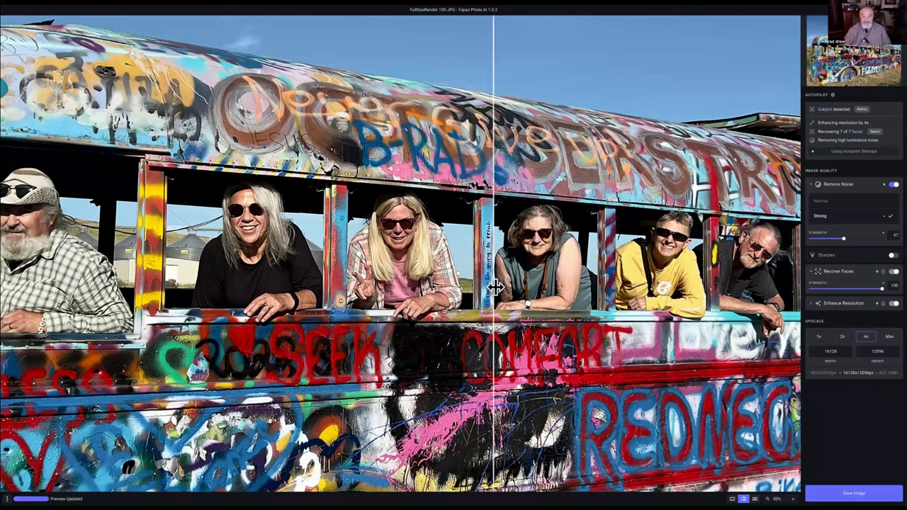
left_click_drag(494, 291, 32, 375)
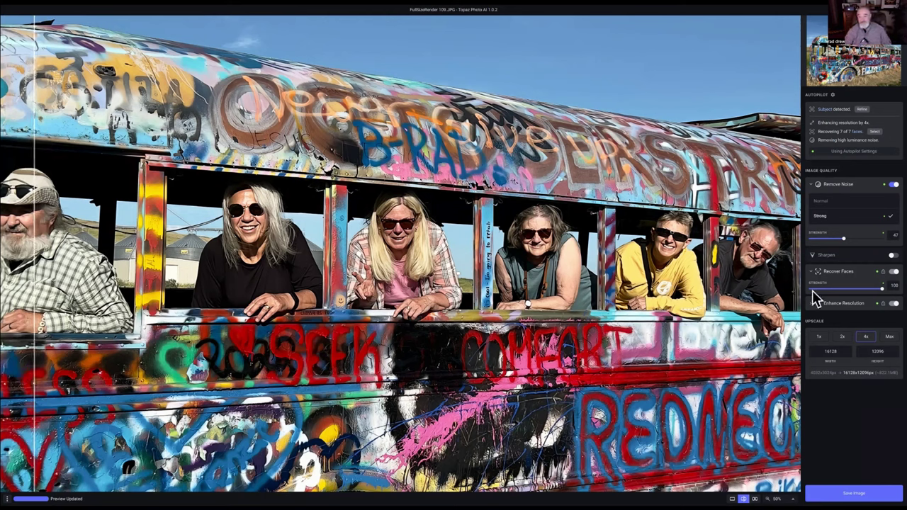
- Set the Remove Noise strength to 26 and compare the passengers before and after with the split divider
left_click_drag(843, 243, 829, 238)
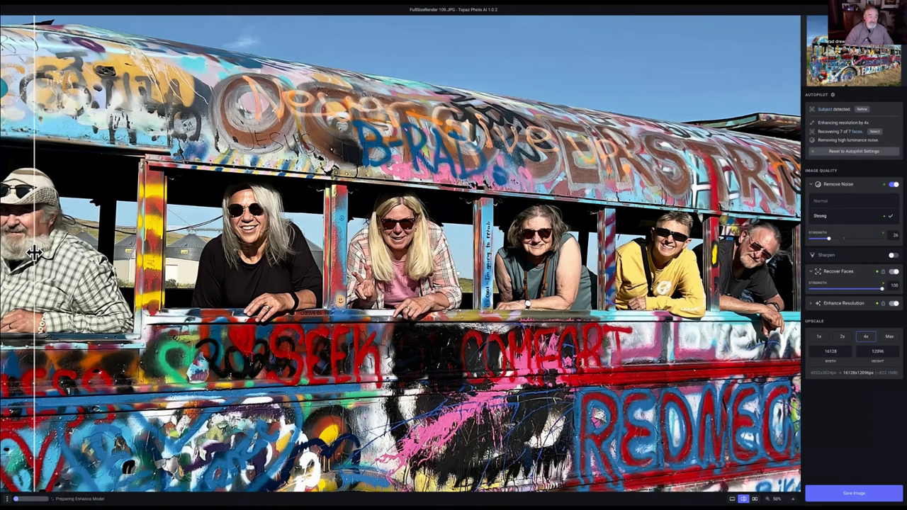
mouse_move(34, 253)
left_mouse_down()
mouse_move(20, 257)
mouse_move(44, 270)
mouse_move(9, 259)
mouse_move(51, 262)
mouse_move(34, 263)
left_mouse_up()
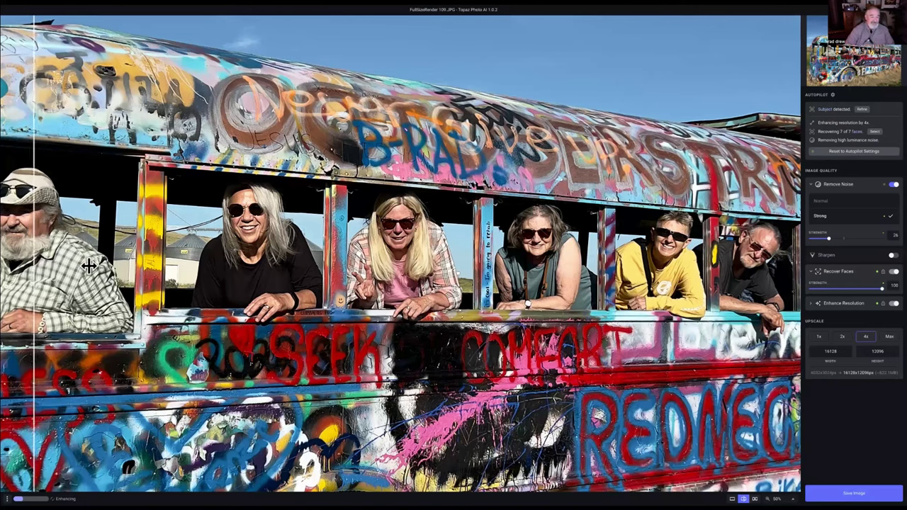
left_click_drag(89, 265, 352, 300)
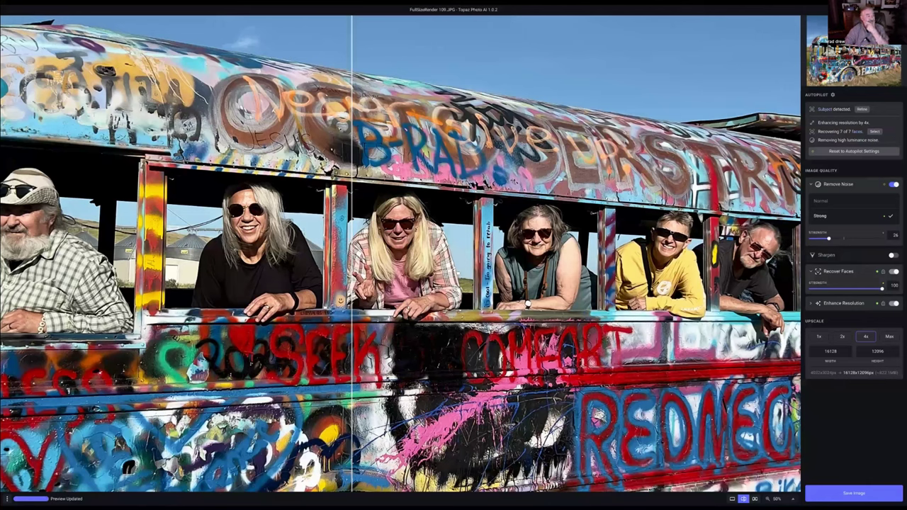
- Switch between the original and the enhanced bus image, and inspect it at fit, 400% and 33% zoom
left_click(792, 498)
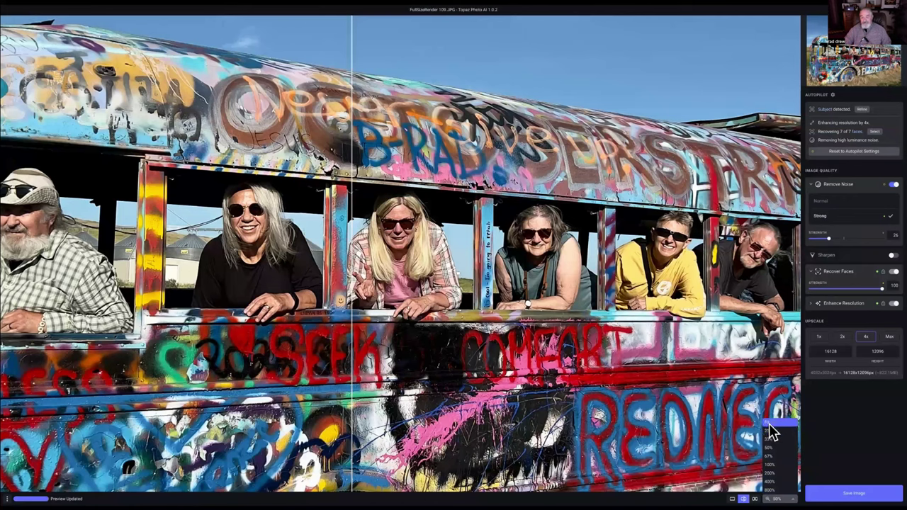
left_click(474, 229)
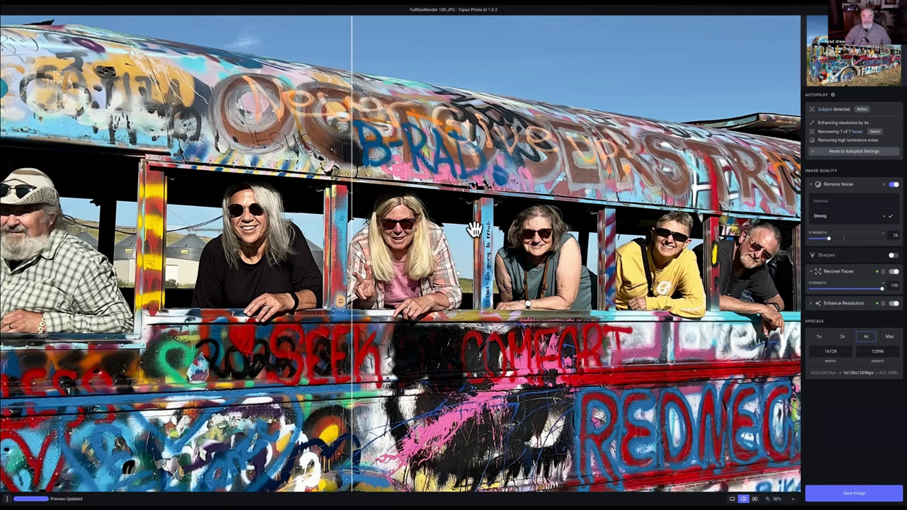
left_click(472, 231)
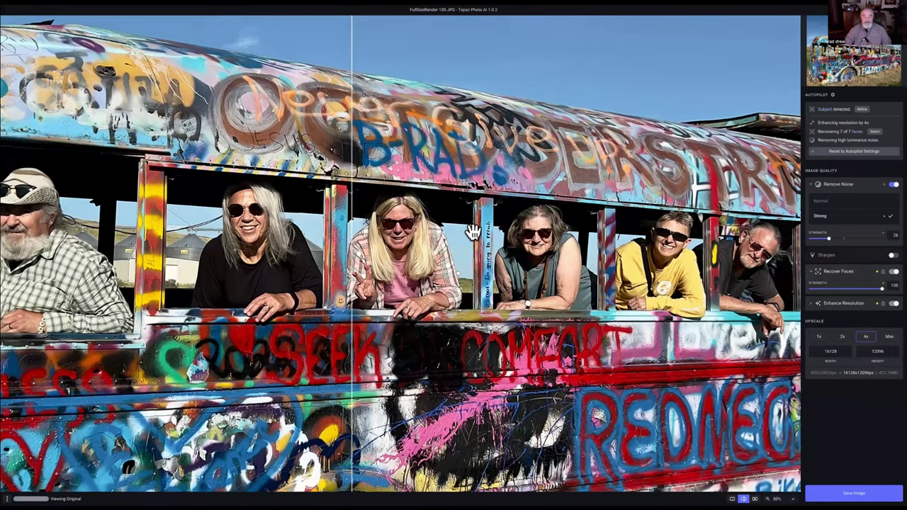
key("ctrl+0")
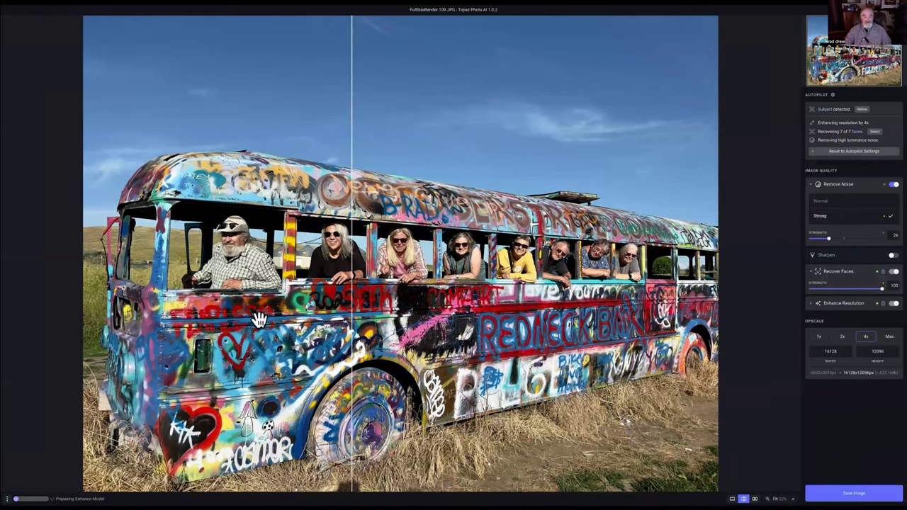
left_click(499, 263)
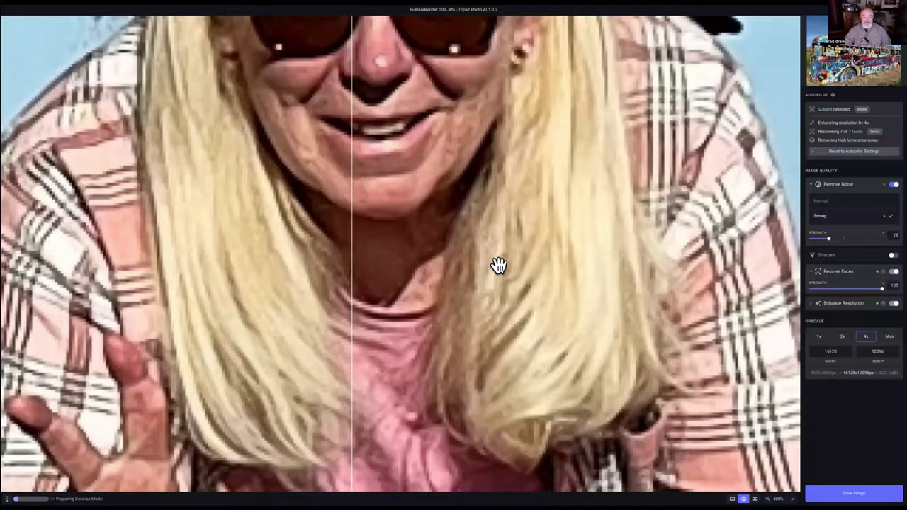
left_click(498, 264)
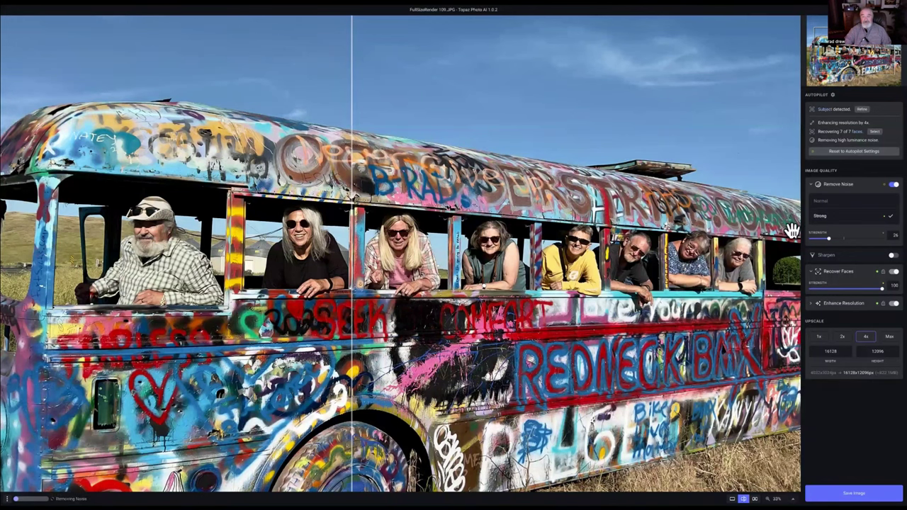
- Open the export settings for the 4x upscaled bus image
mouse_move(856, 53)
left_mouse_down()
mouse_move(889, 51)
mouse_move(887, 67)
mouse_move(875, 70)
mouse_move(831, 69)
mouse_move(830, 59)
mouse_move(860, 63)
left_mouse_up()
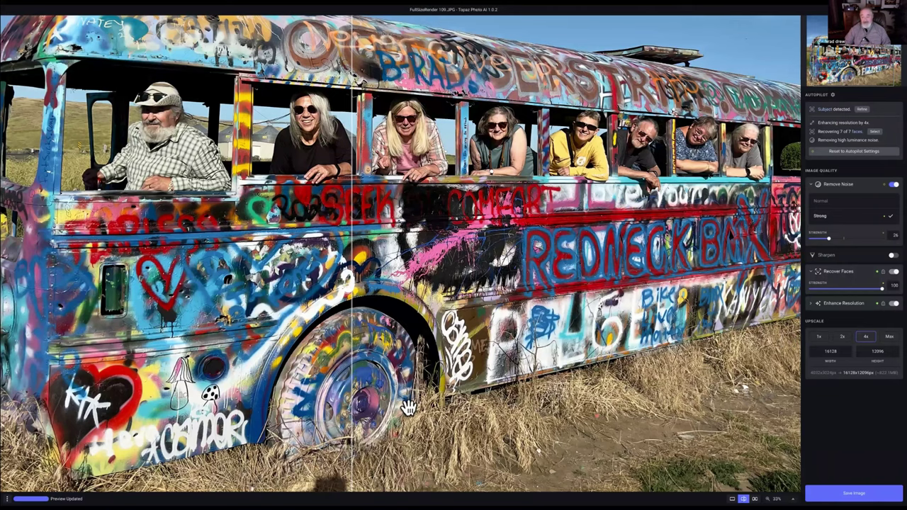
left_click(855, 494)
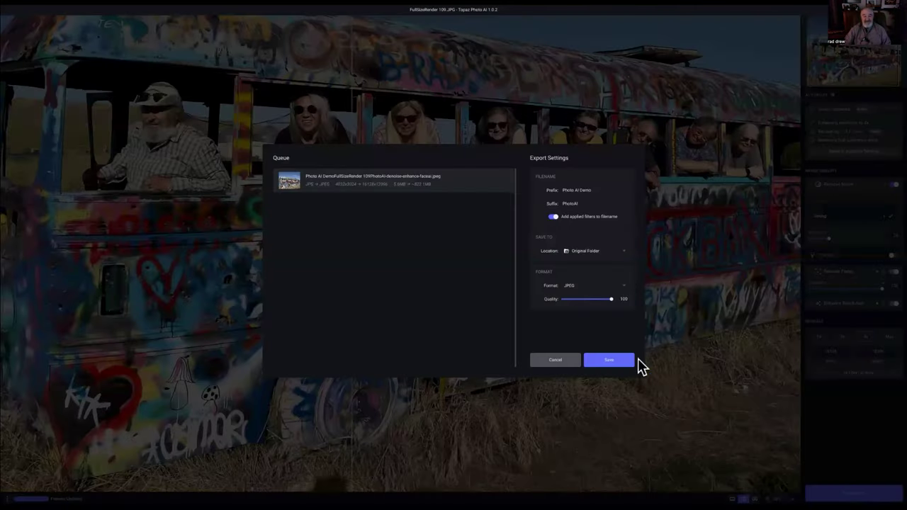
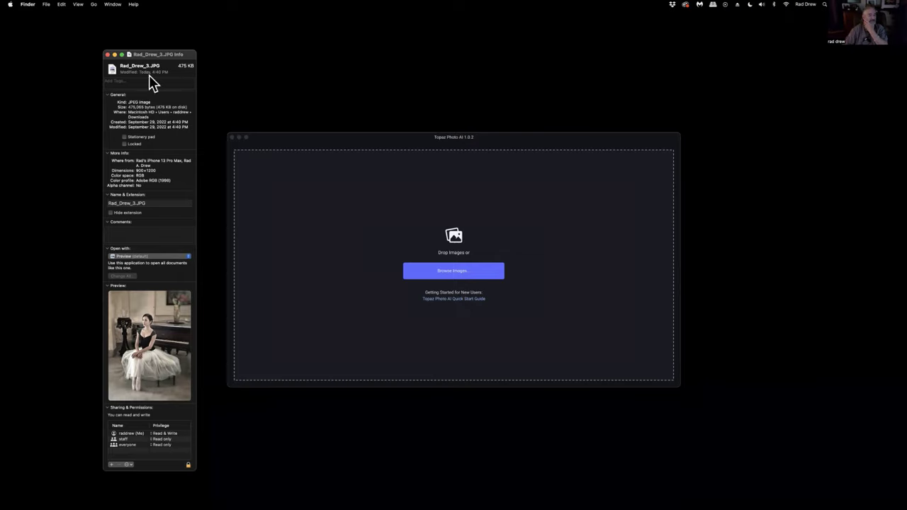
- Close the file information window, load the seated ballerina JPEG into Topaz Photo AI, and enlarge the program to full screen
left_click(108, 54)
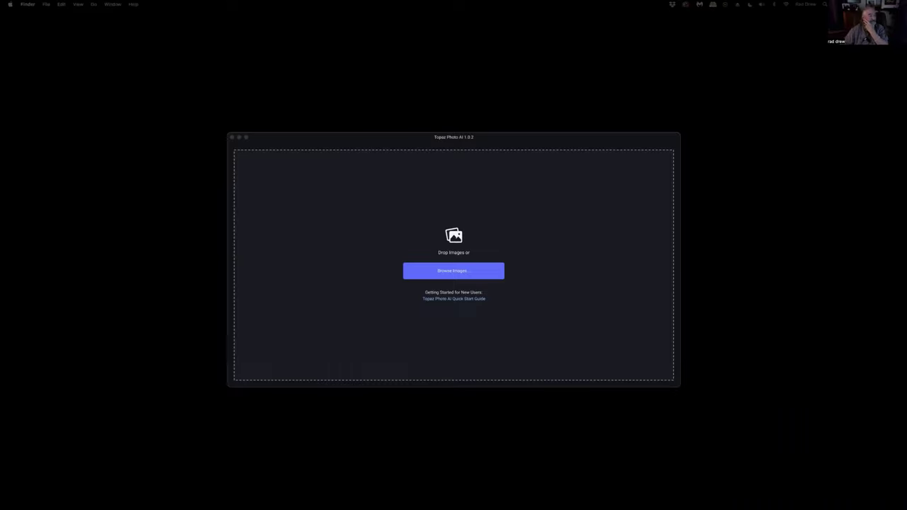
left_click_drag(108, 231, 396, 216)
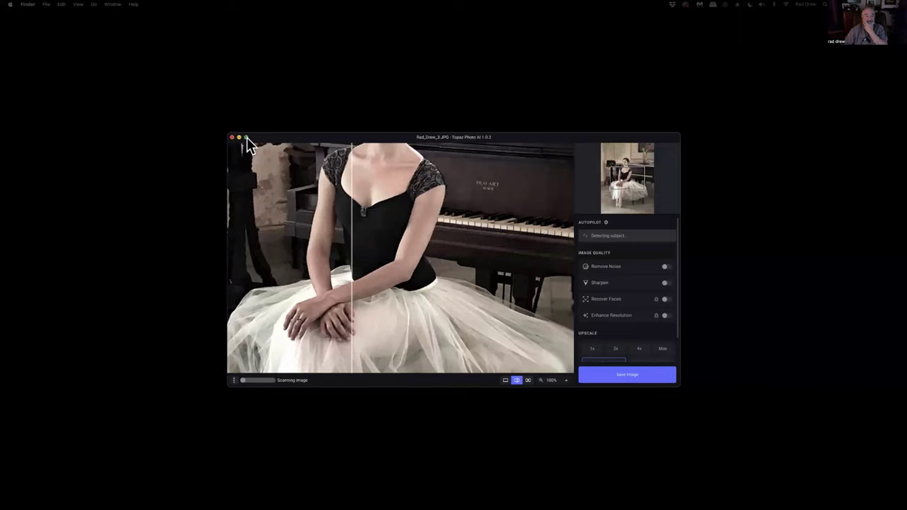
left_click(246, 138)
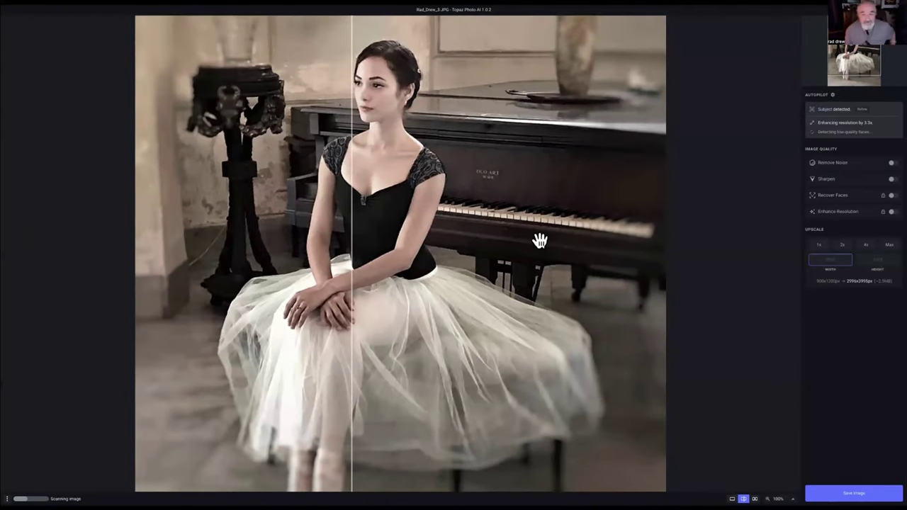
- Preview the detected subject and compare the ballerina photo before and after by shifting the split divider across it
left_click_drag(352, 203, 576, 228)
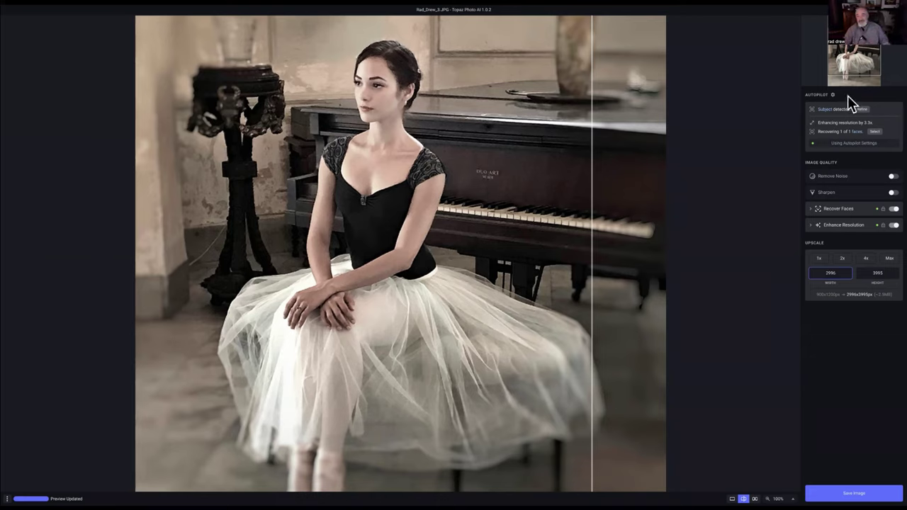
mouse_move(822, 109)
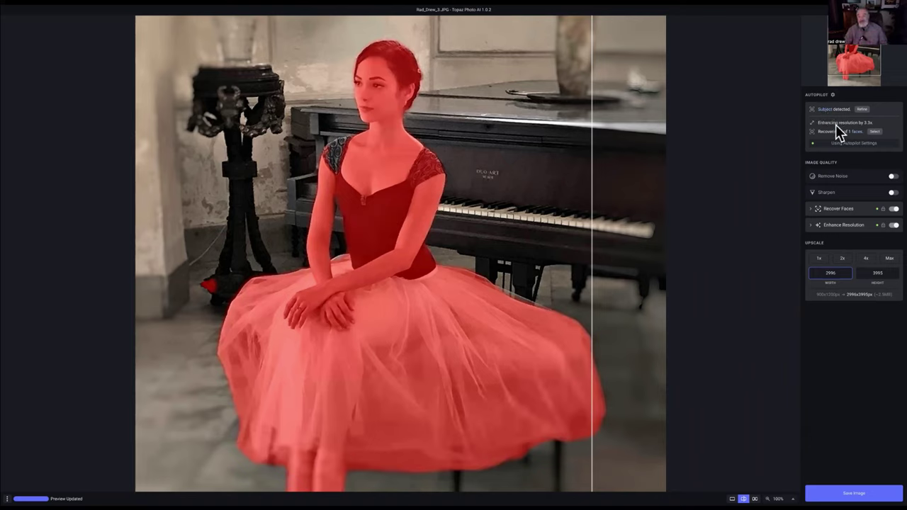
mouse_move(853, 131)
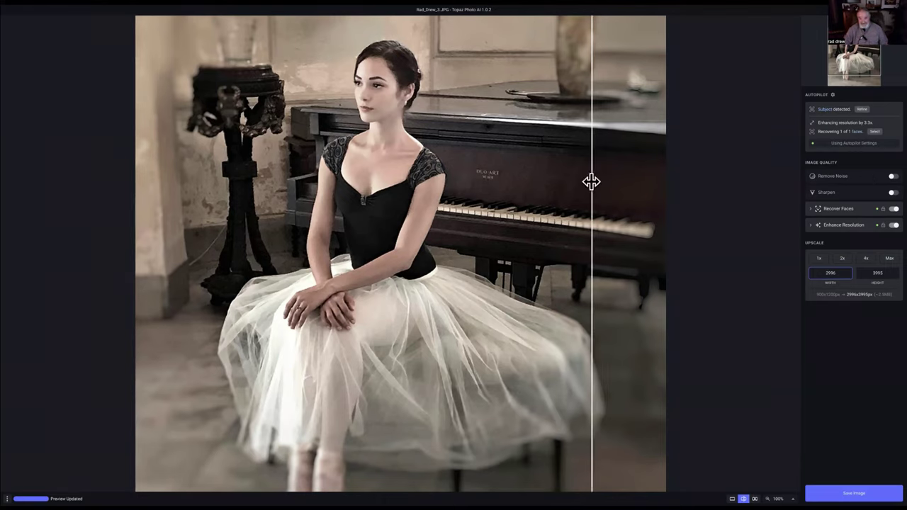
left_click_drag(591, 179, 395, 174)
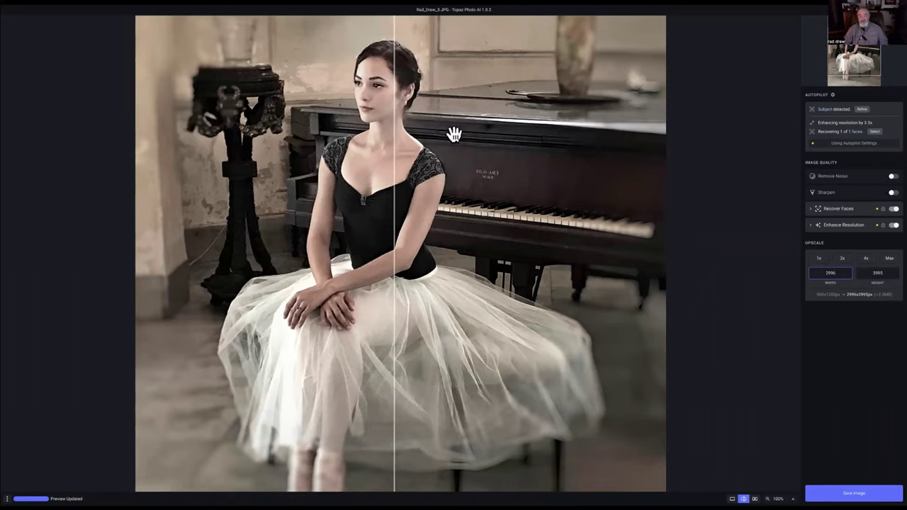
left_click_drag(393, 156, 265, 174)
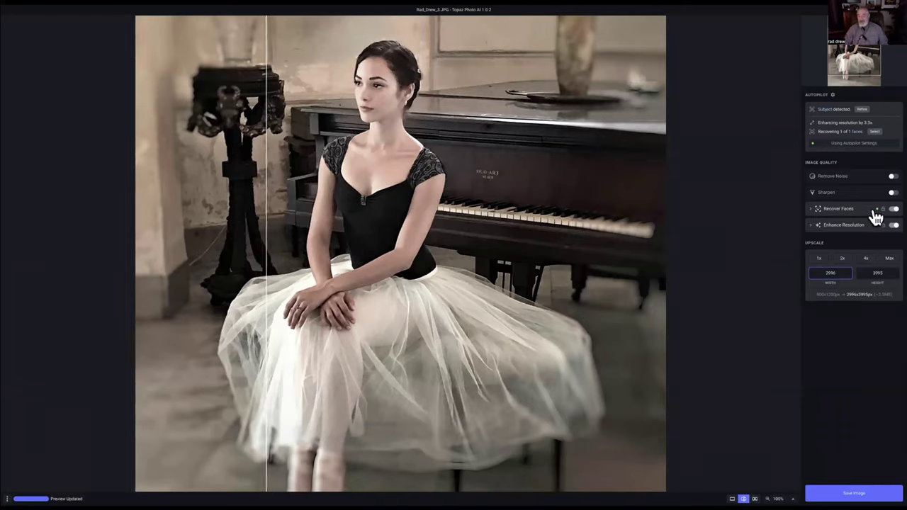
- Turn on Remove Noise for the ballerina photo and compare the result across the dancer and piano with the split divider
left_click(851, 180)
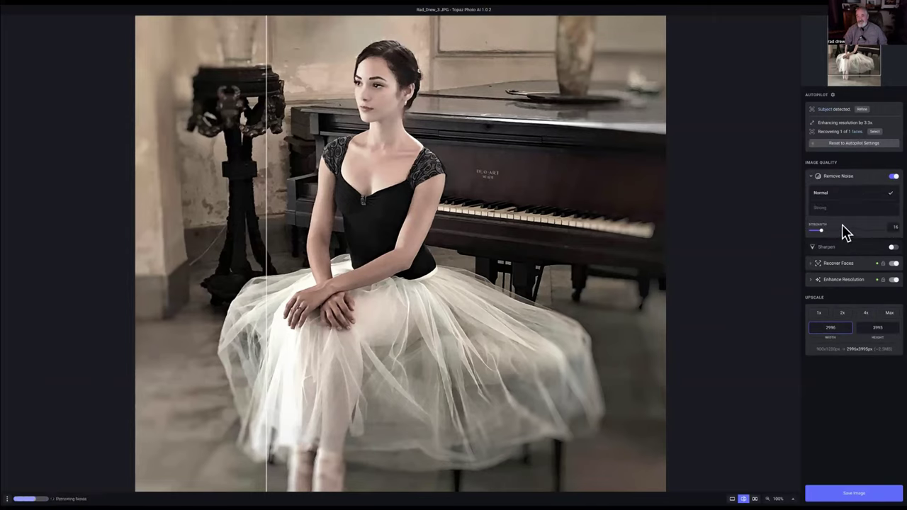
left_click(837, 177)
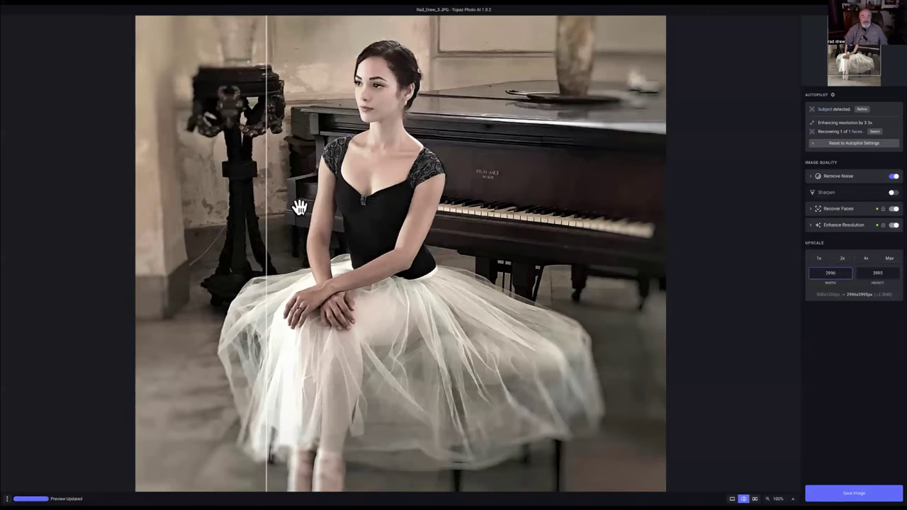
left_click_drag(265, 203, 454, 229)
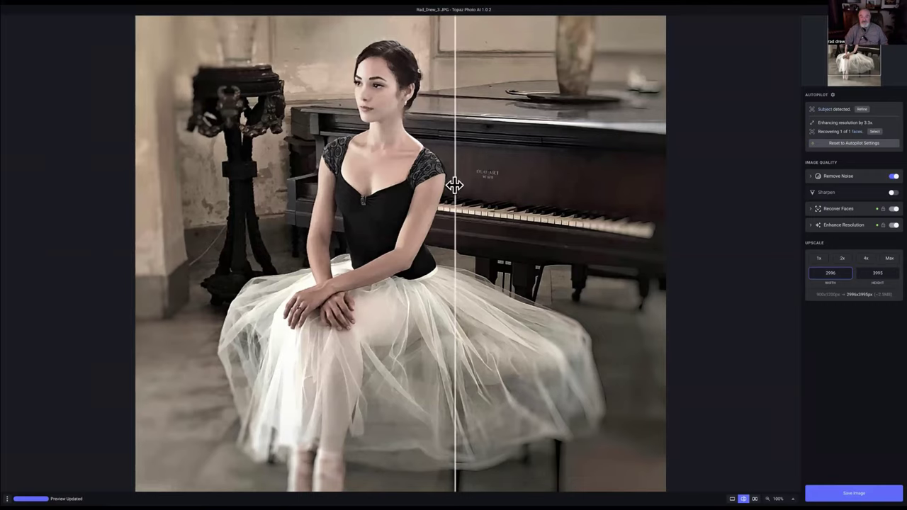
mouse_move(454, 185)
left_mouse_down()
mouse_move(536, 189)
mouse_move(461, 194)
left_mouse_up()
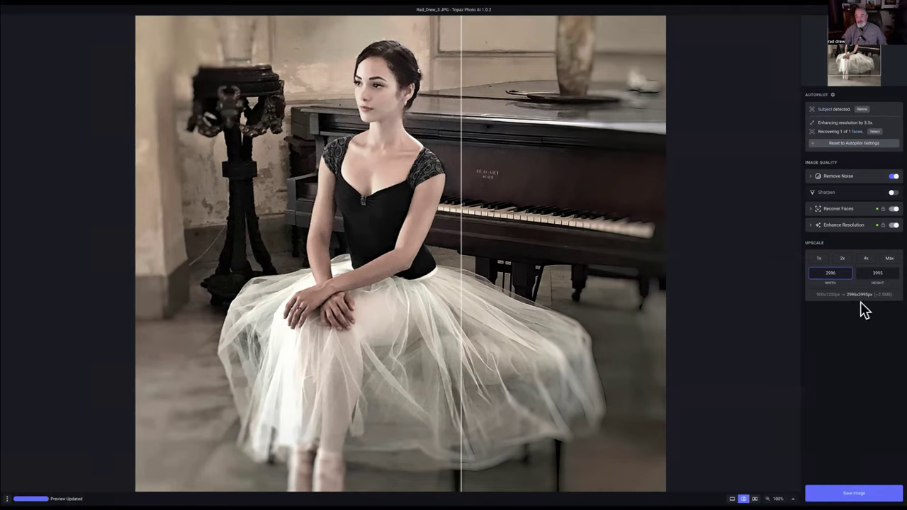
- Upscale the ballerina photo 4x and compare it before and after by sweeping the split divider across the image
left_click(865, 258)
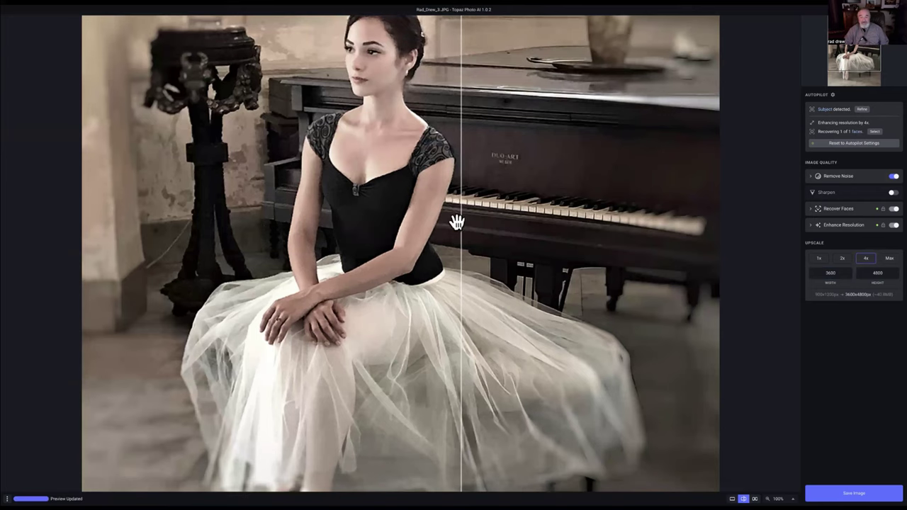
left_click_drag(461, 226, 159, 327)
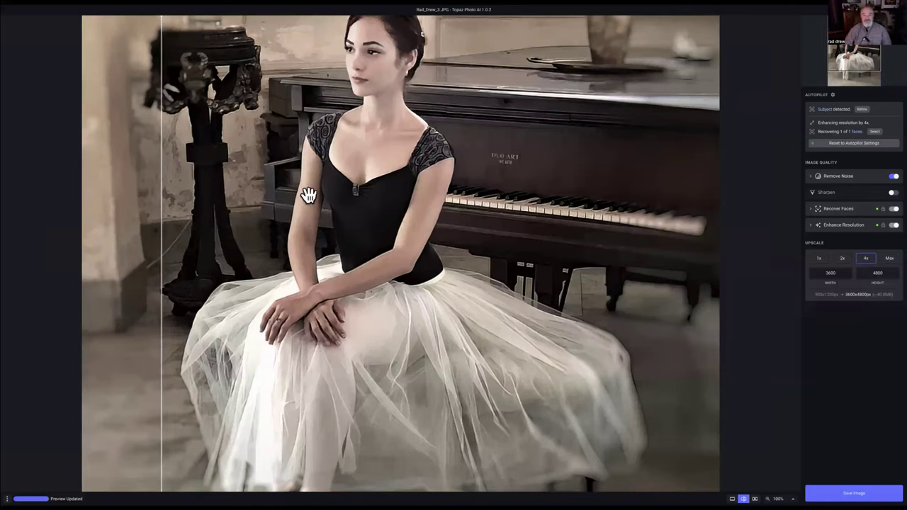
left_click_drag(162, 199, 193, 248)
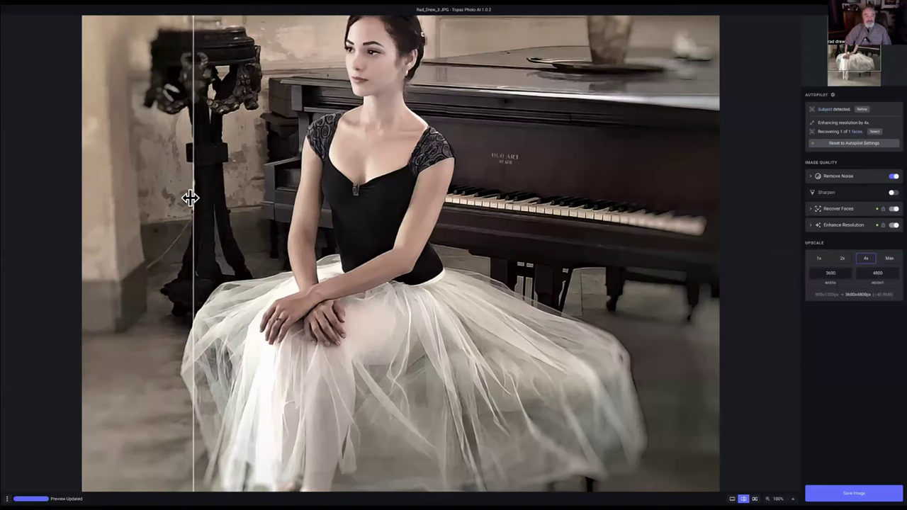
left_click_drag(191, 198, 686, 222)
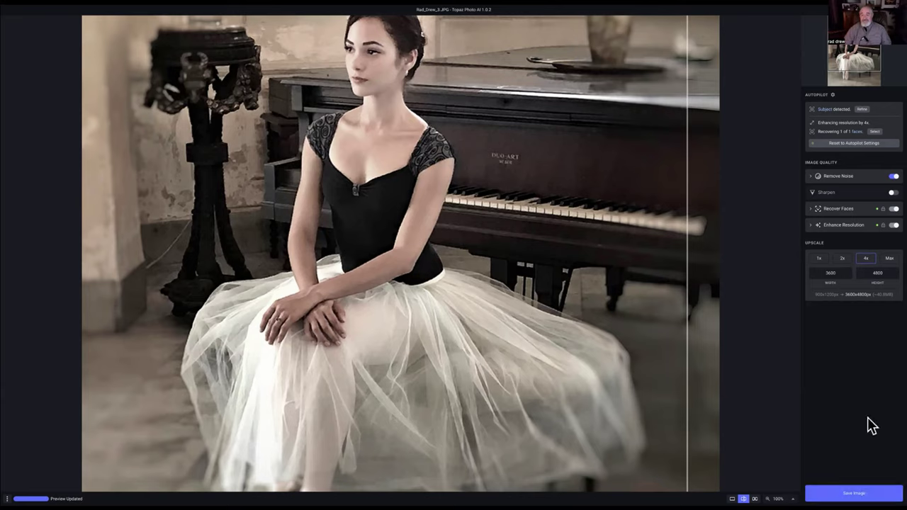
- Close the ballerina image to empty the workspace
mouse_move(730, 8)
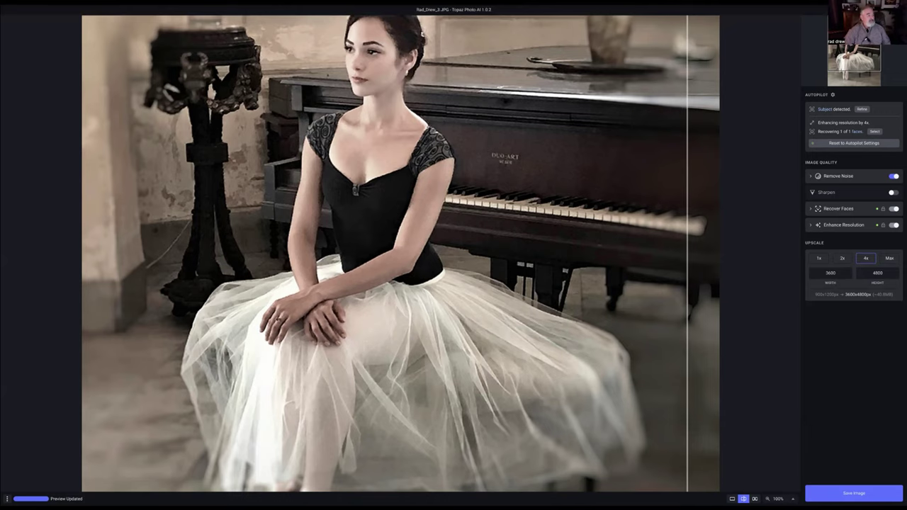
left_click(8, 496)
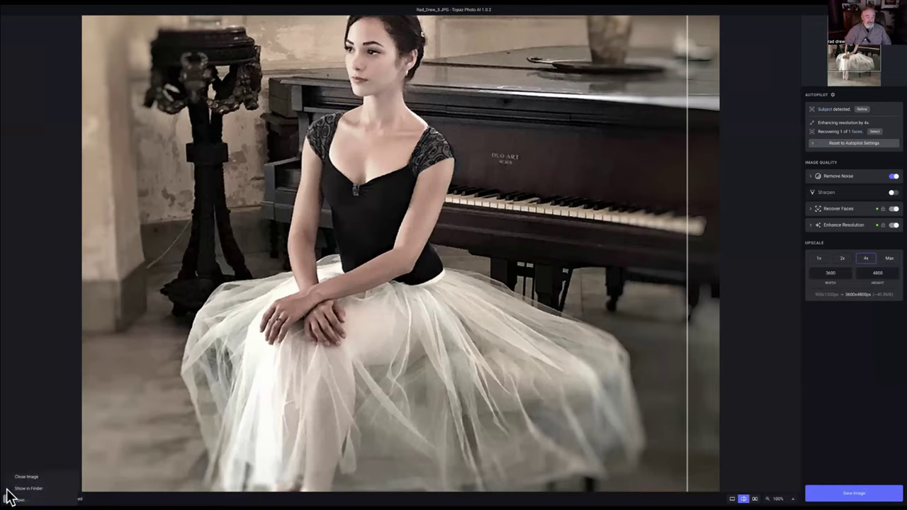
left_click(25, 477)
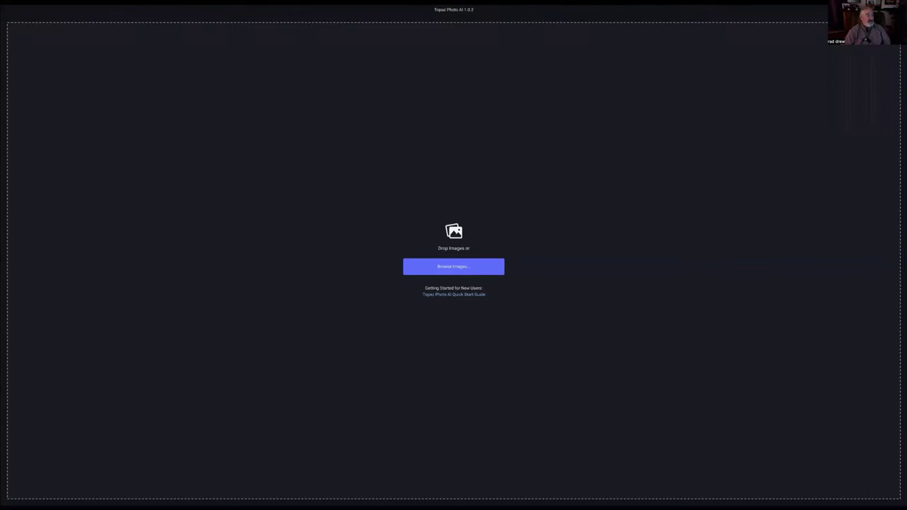
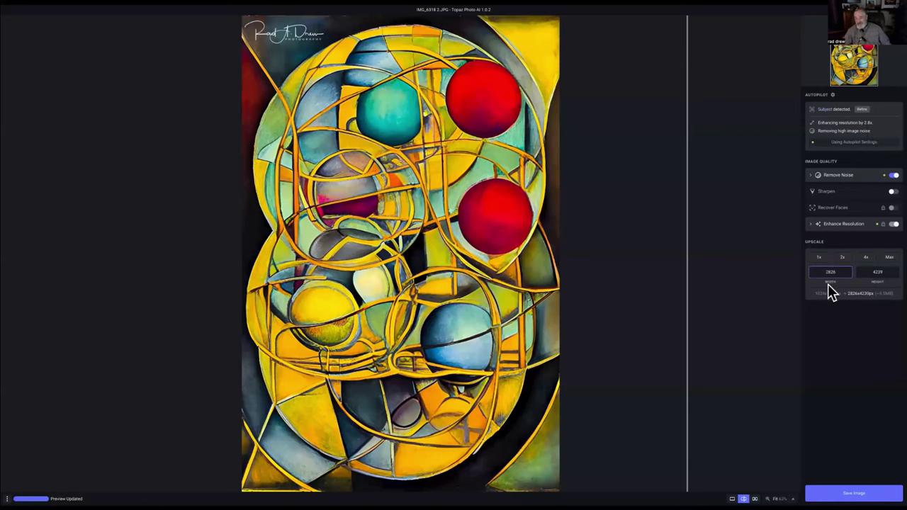
- Show the Enhance Resolution models, upscale the abstract painting 4x, and place the split divider over its red spheres
left_click(812, 224)
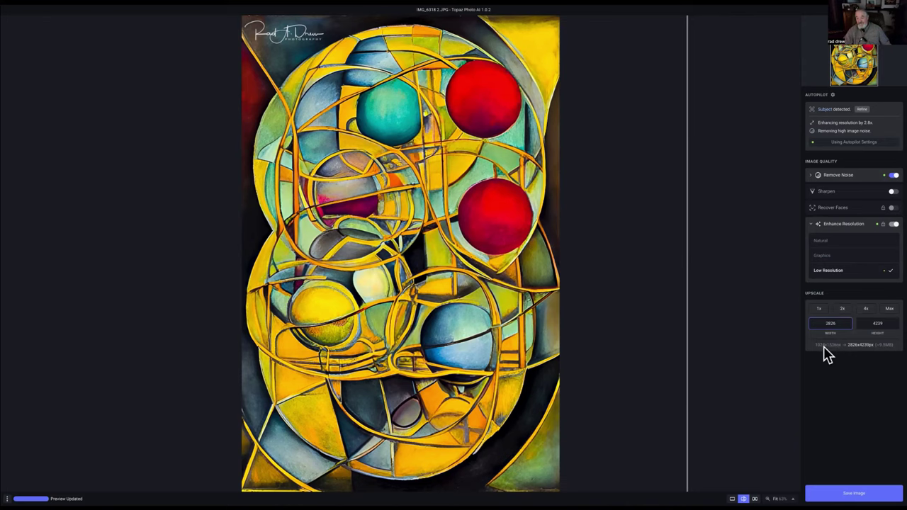
left_click(866, 307)
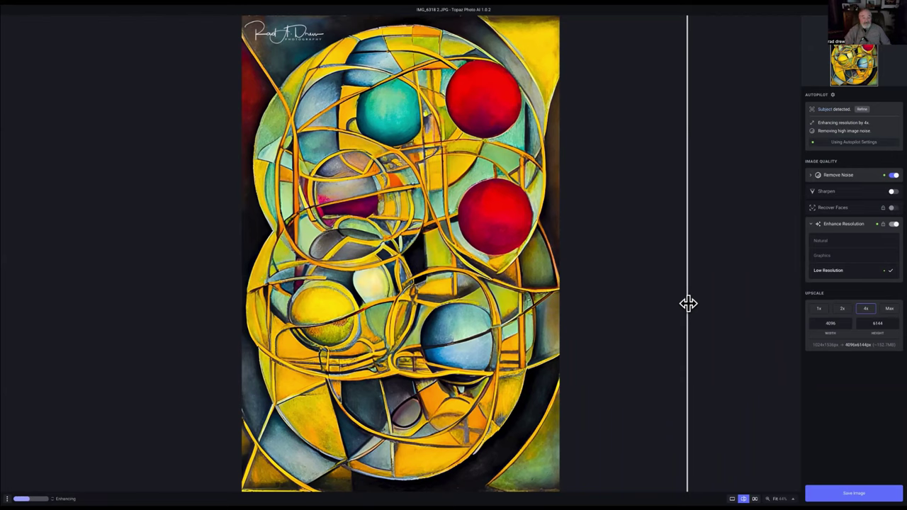
left_click_drag(687, 303, 496, 383)
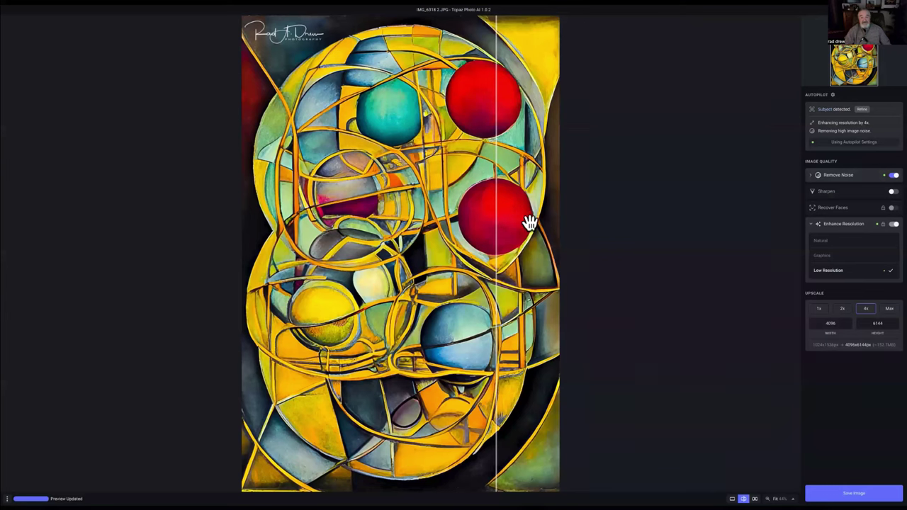
- Turn off Remove Noise for the abstract painting and compare it before and after with the split divider
left_click(856, 180)
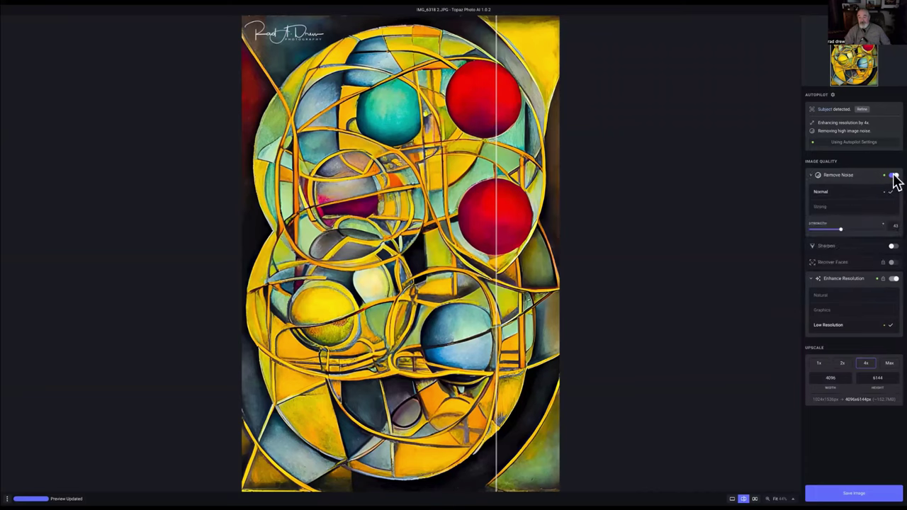
left_click(893, 176)
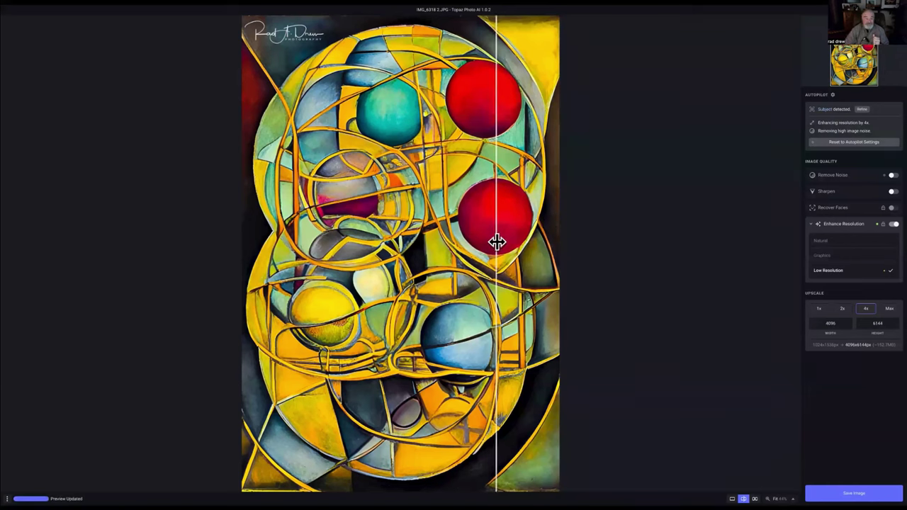
left_click_drag(498, 240, 449, 276)
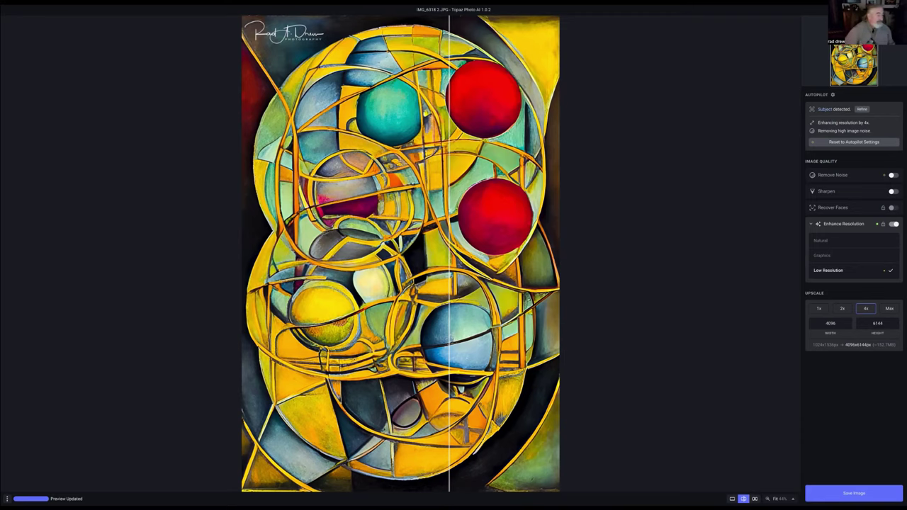
- Add the boat painting IMG_6431.JPG and the swirl-patterned painting IMG_6243 3.JPG to the open images
left_click_drag(0, 248, 137, 251)
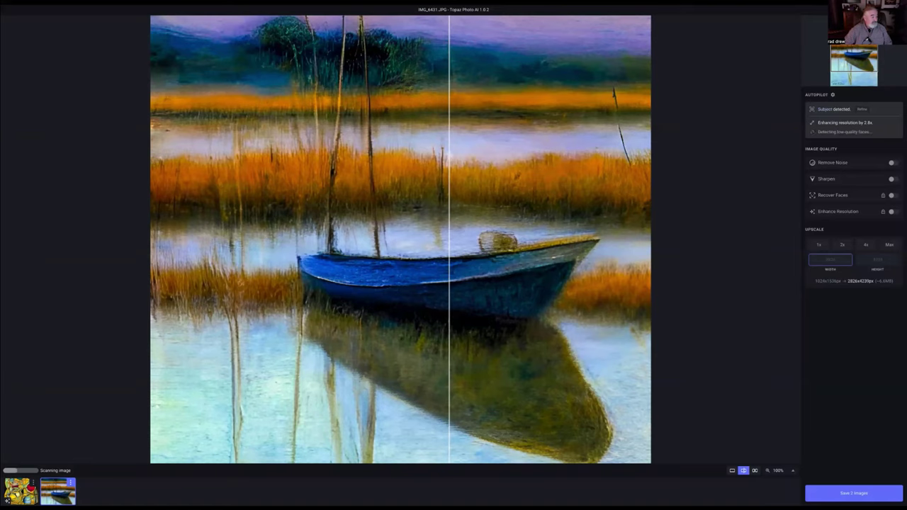
left_click_drag(0, 374, 386, 276)
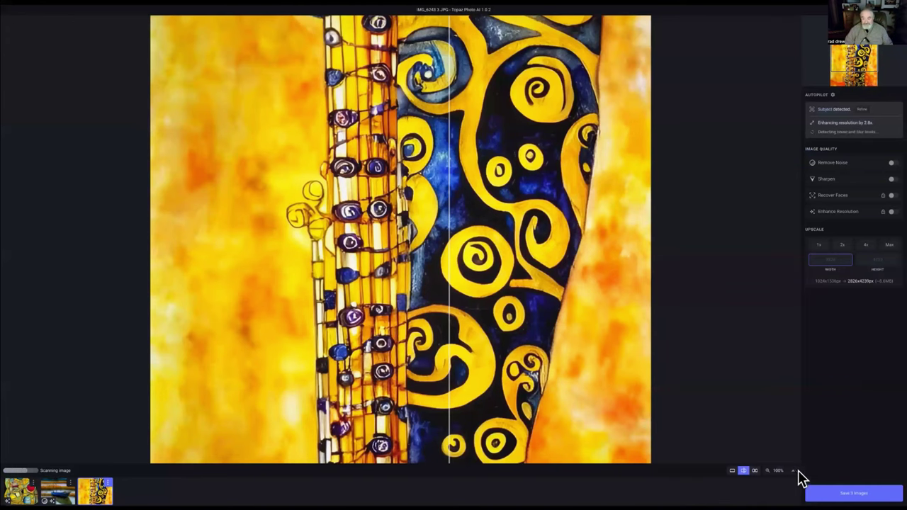
- Compare the swirl-patterned painting before and after at fit zoom with the split divider, and magnify it to 67%
left_click(778, 470)
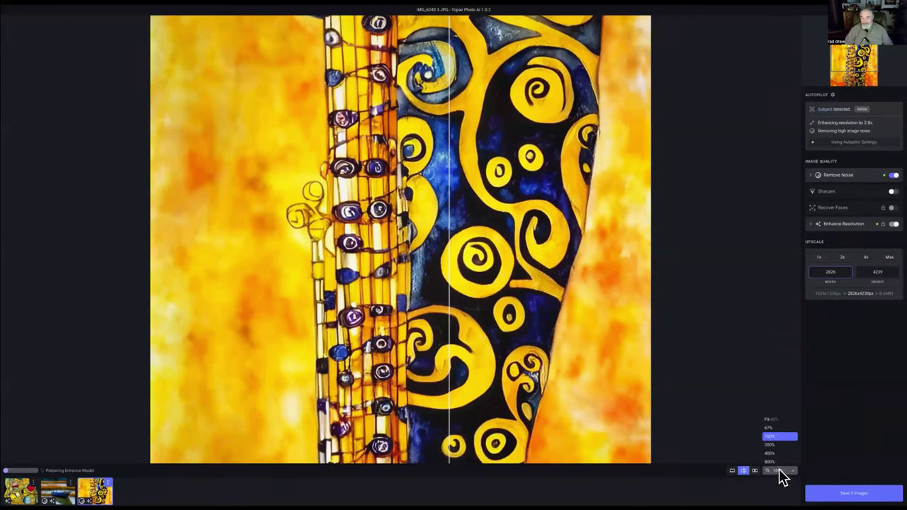
left_click(768, 420)
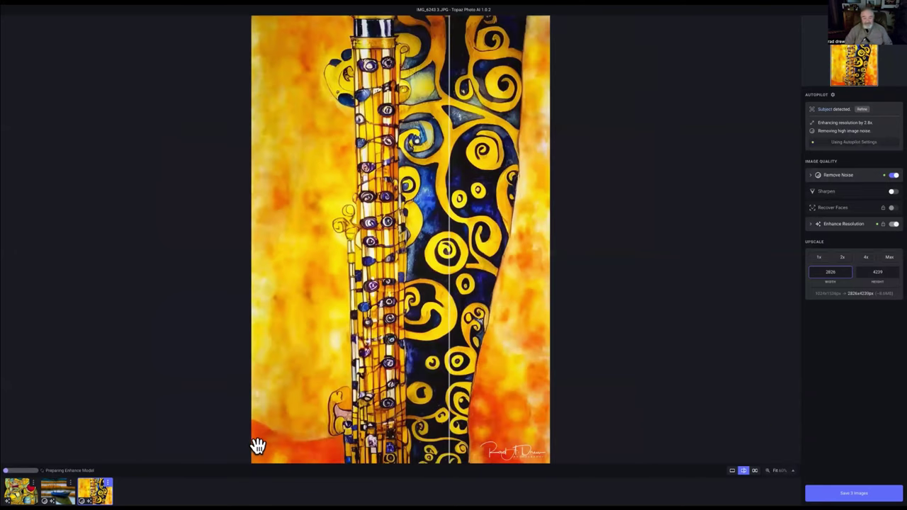
mouse_move(89, 495)
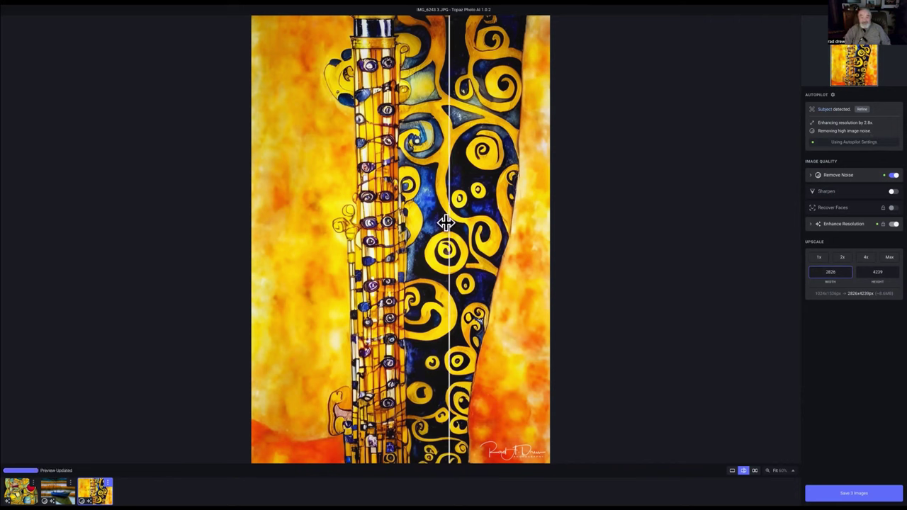
left_click_drag(449, 224, 528, 231)
left_click_drag(566, 235, 337, 239)
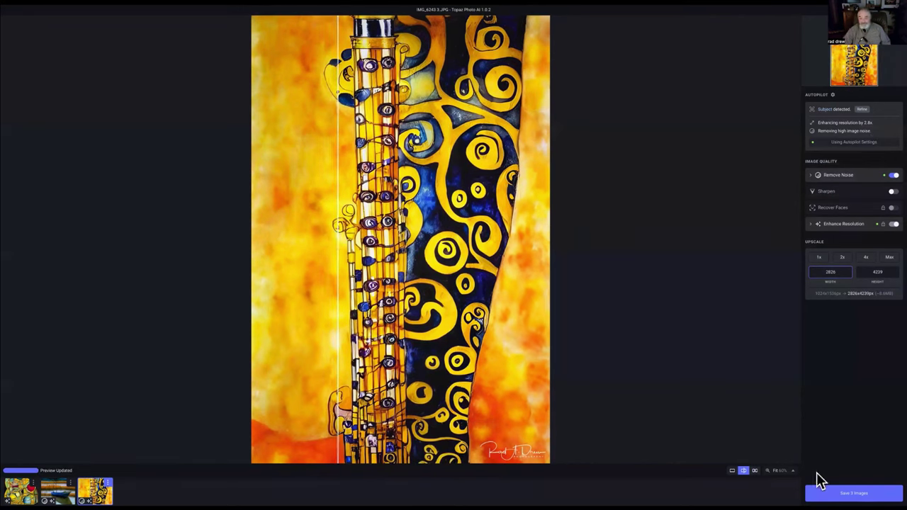
left_click(782, 472)
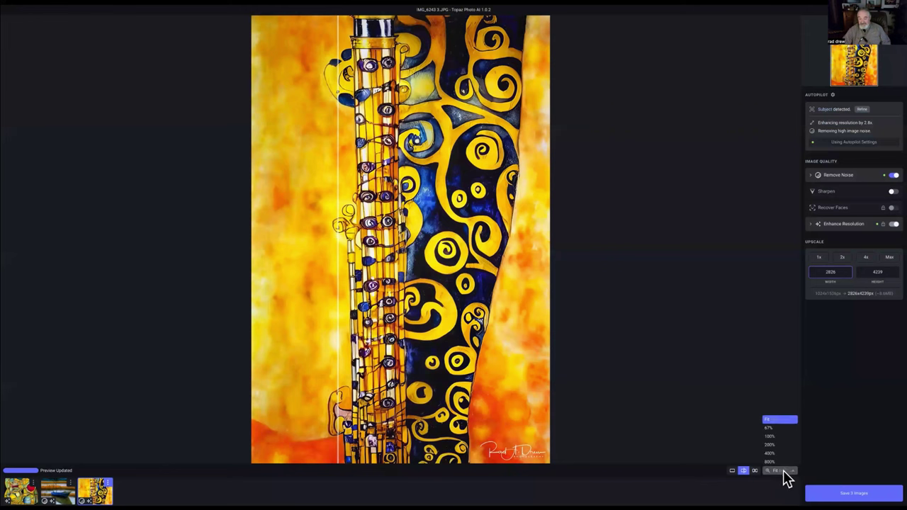
left_click(773, 429)
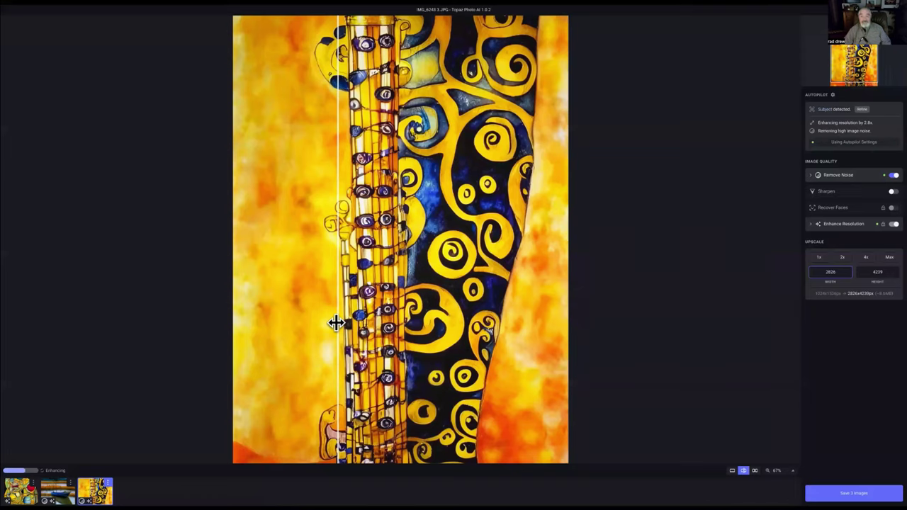
- Show the Enhance Resolution models for the swirl-patterned painting and compare before and after by moving the split divider over the central column
left_click(815, 223)
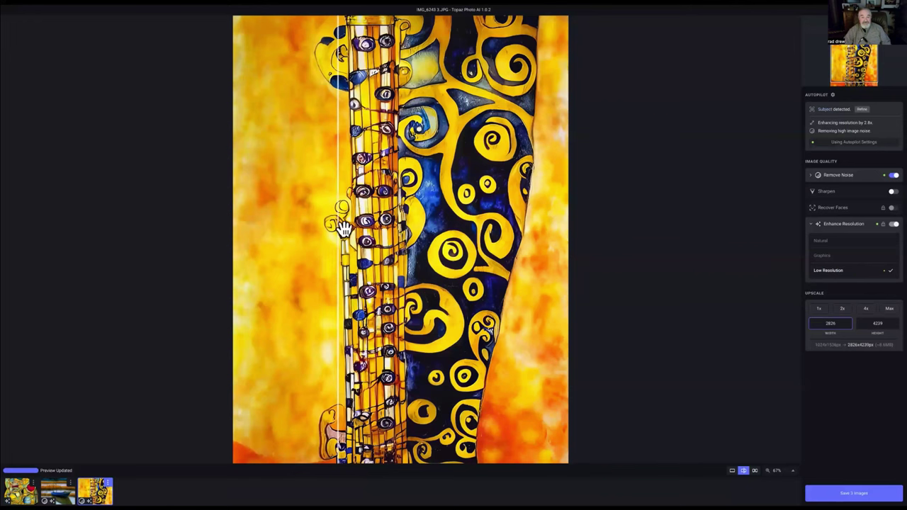
left_click_drag(343, 228, 381, 260)
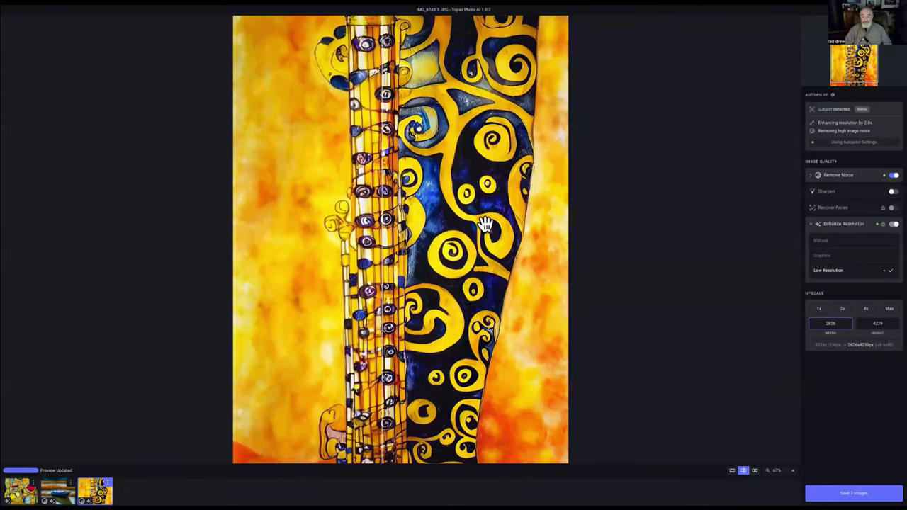
- Upscale the boat painting 4x and compare it before and after by sweeping the split divider across the hull
left_click(56, 496)
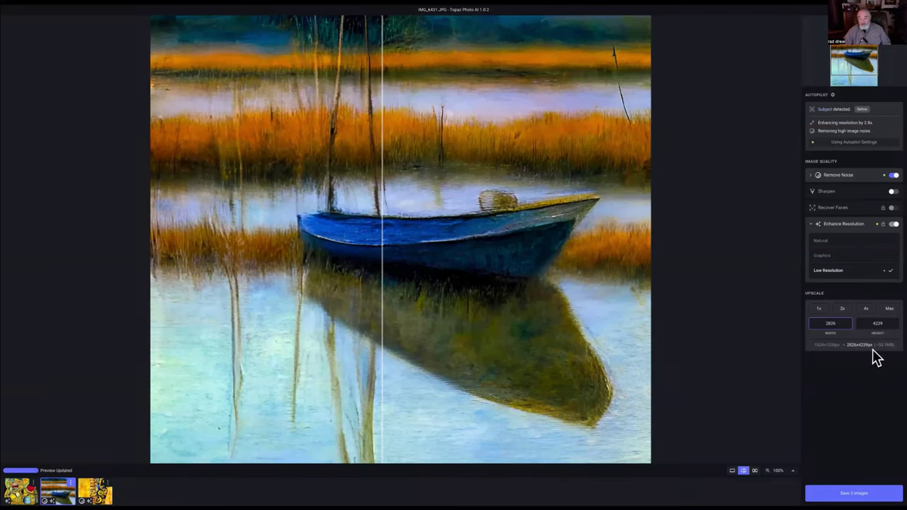
left_click(866, 308)
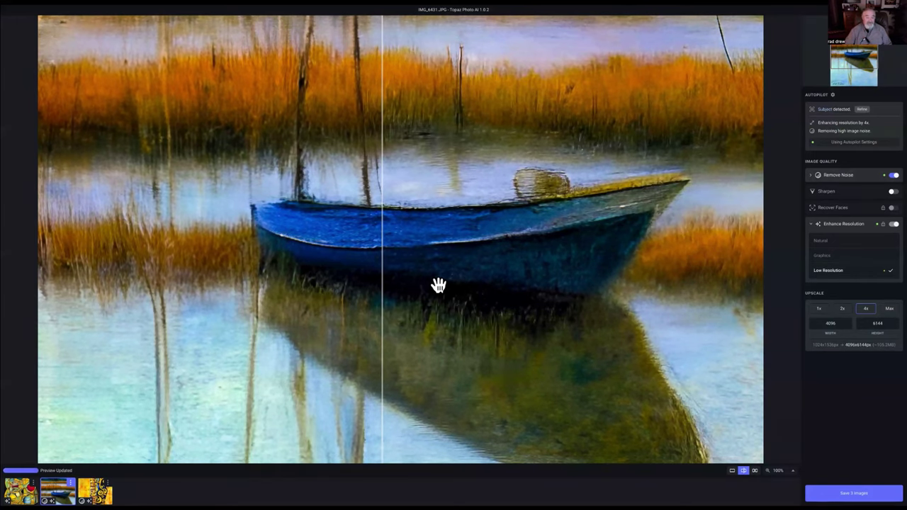
left_click_drag(381, 239, 130, 285)
left_click_drag(244, 290, 468, 371)
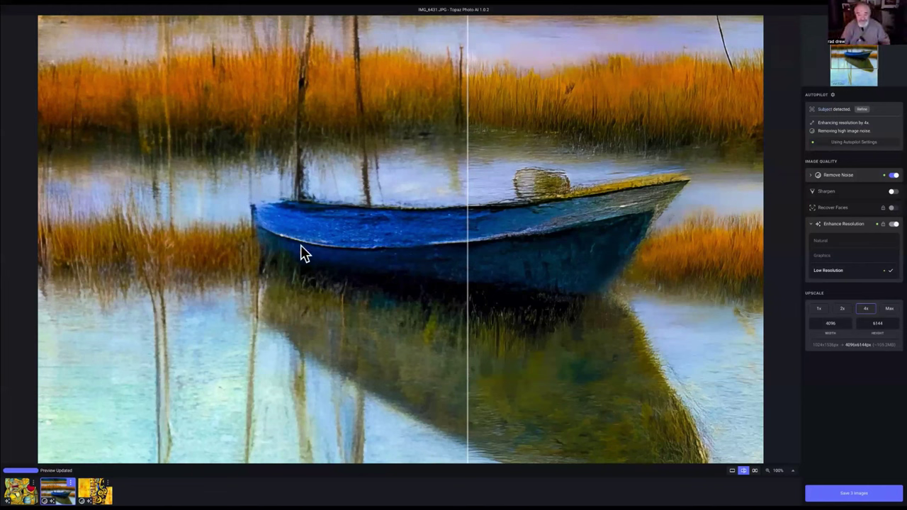
- Return to the abstract painting, review the export settings for the three images with JPEG quality at 100, and cancel the export
left_click(12, 495)
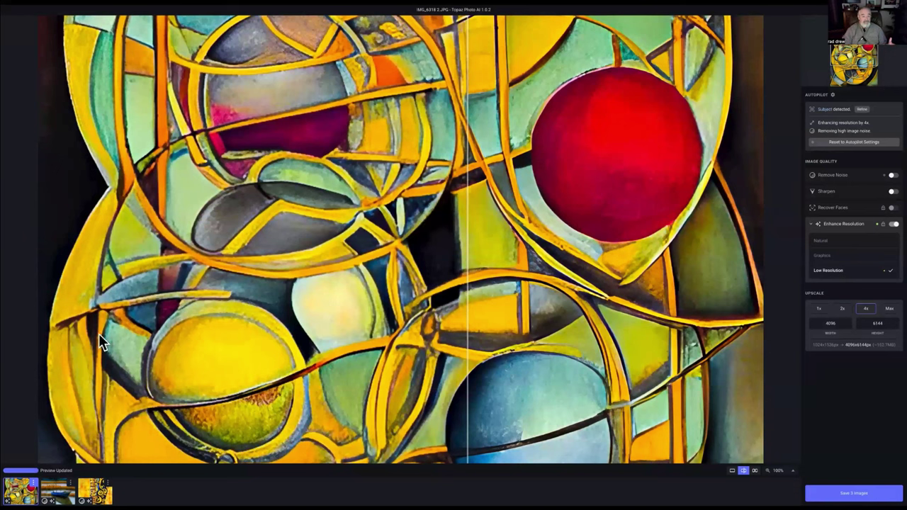
left_click(850, 498)
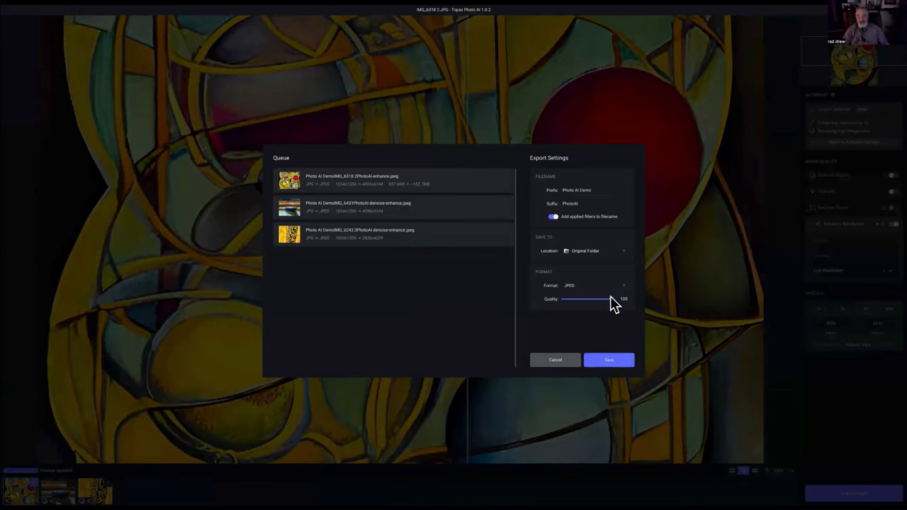
mouse_move(608, 296)
left_mouse_down()
mouse_move(586, 297)
mouse_move(624, 302)
left_mouse_up()
left_click(543, 360)
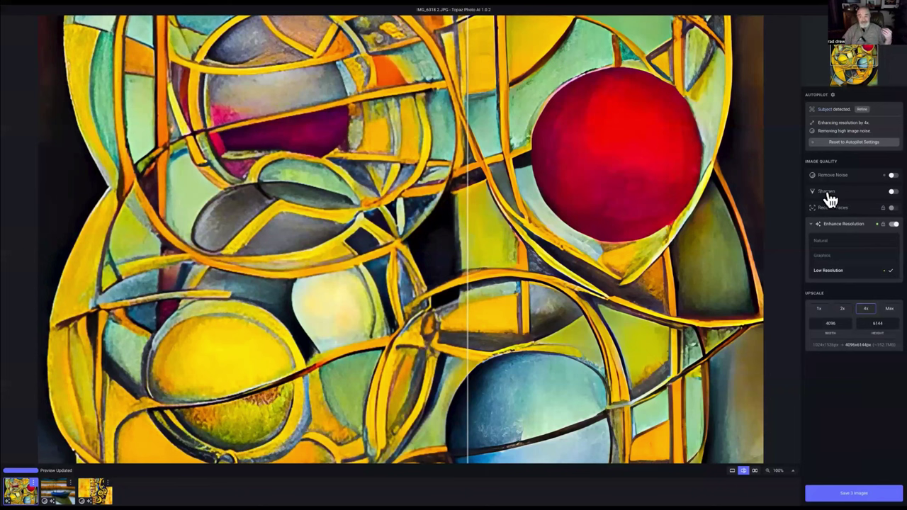
- Turn on Lens Blur sharpening for the abstract painting at strength 62 and turn off its Subject Only option
left_click(892, 192)
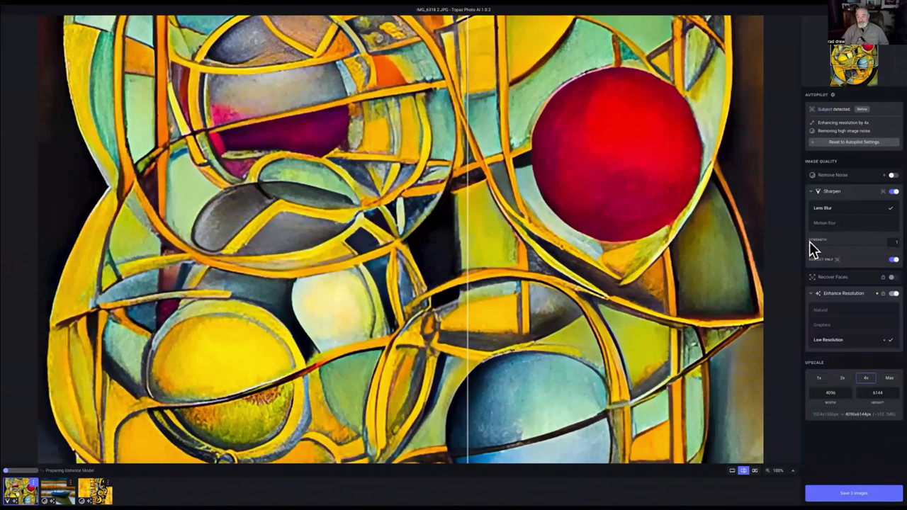
left_click_drag(809, 244, 854, 248)
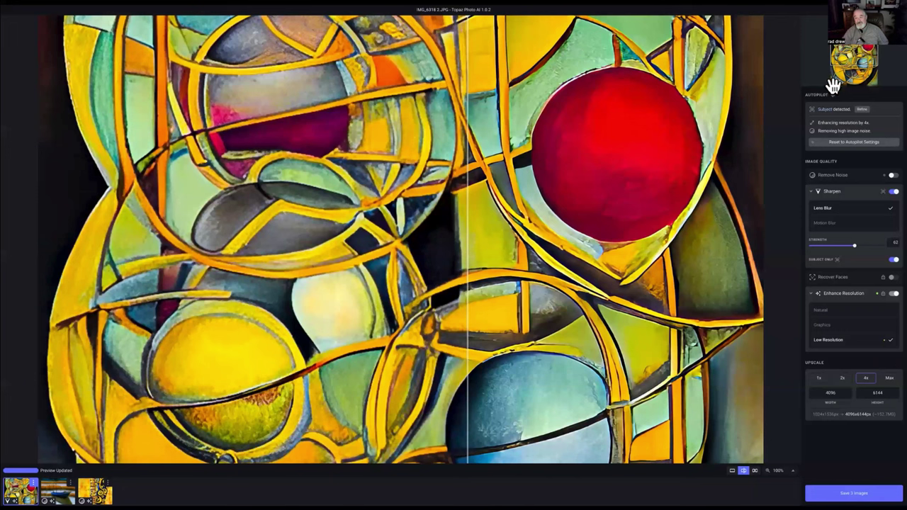
mouse_move(822, 108)
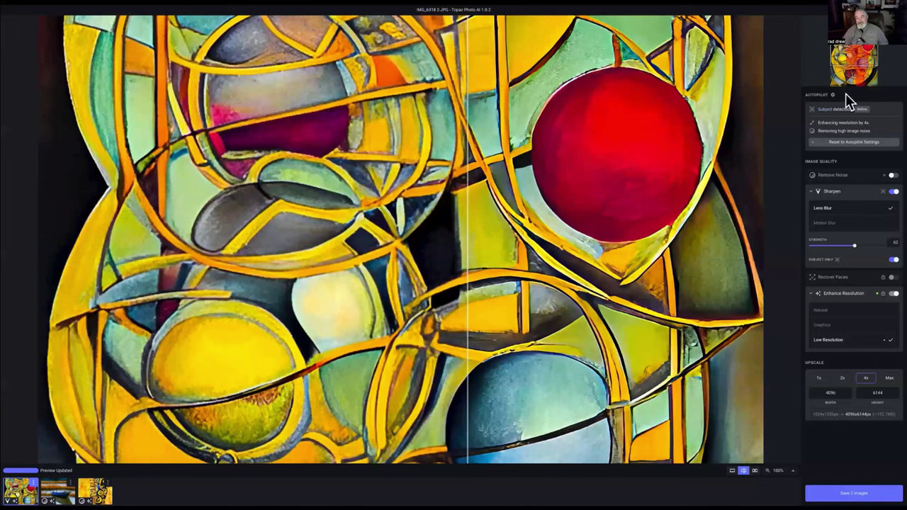
mouse_move(850, 259)
left_click(894, 260)
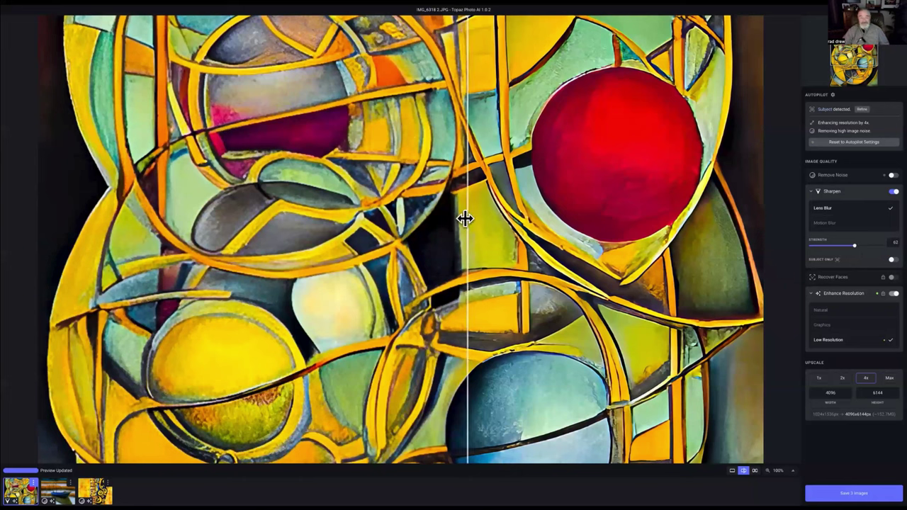
- Raise the abstract painting's sharpening strength to 100 and compare before and after with the split divider near the red sphere
left_click_drag(466, 215, 429, 251)
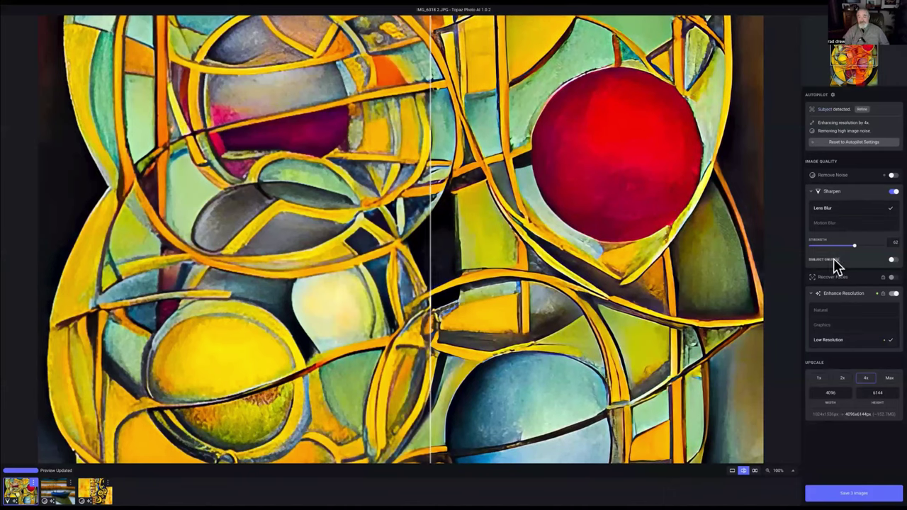
left_click_drag(854, 246, 891, 246)
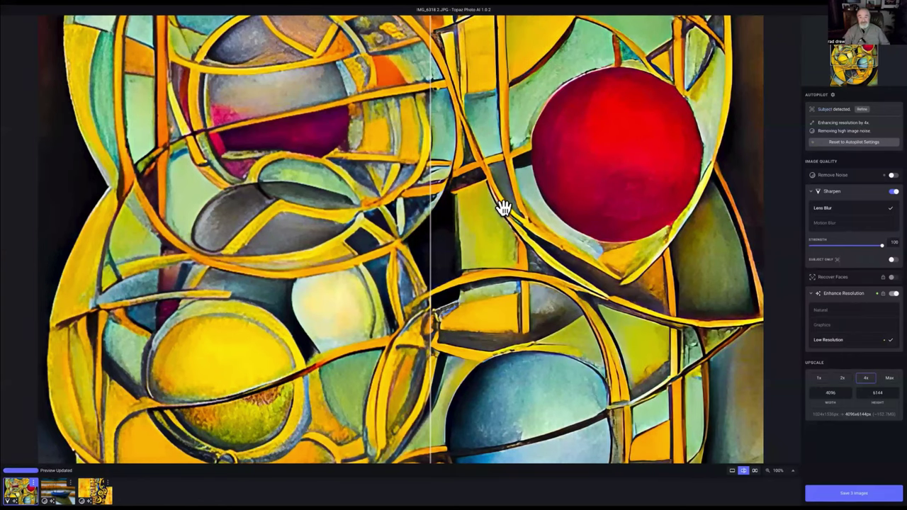
left_click_drag(427, 227, 524, 270)
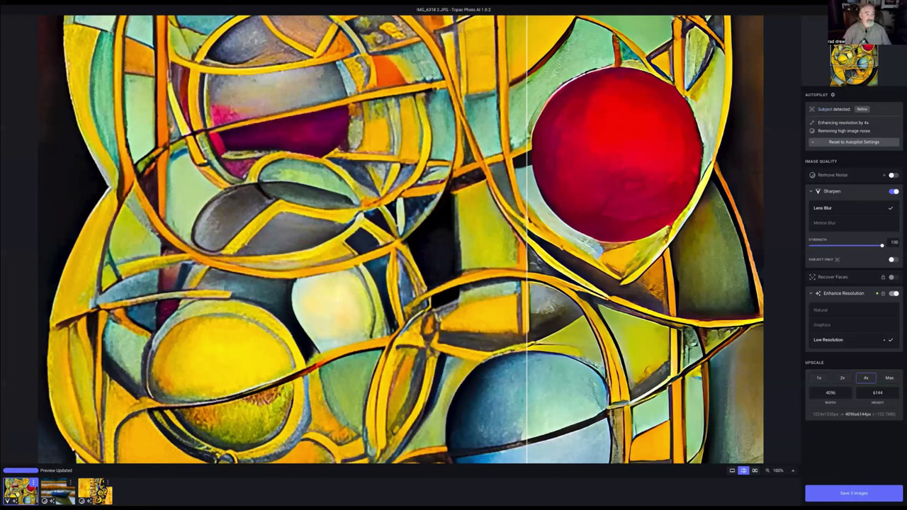
- Examine the Mac's overview, memory, display, support and service information, and close the system information window
mouse_move(68, 7)
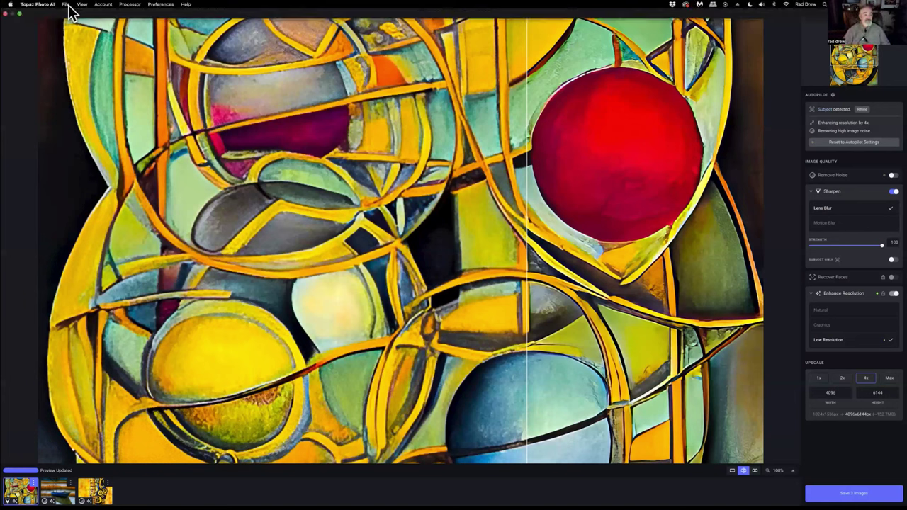
left_click(10, 4)
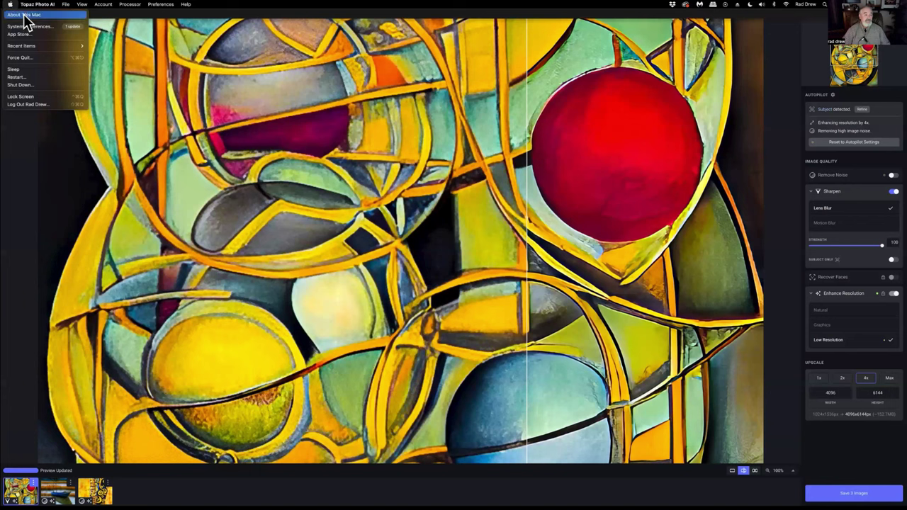
left_click(27, 16)
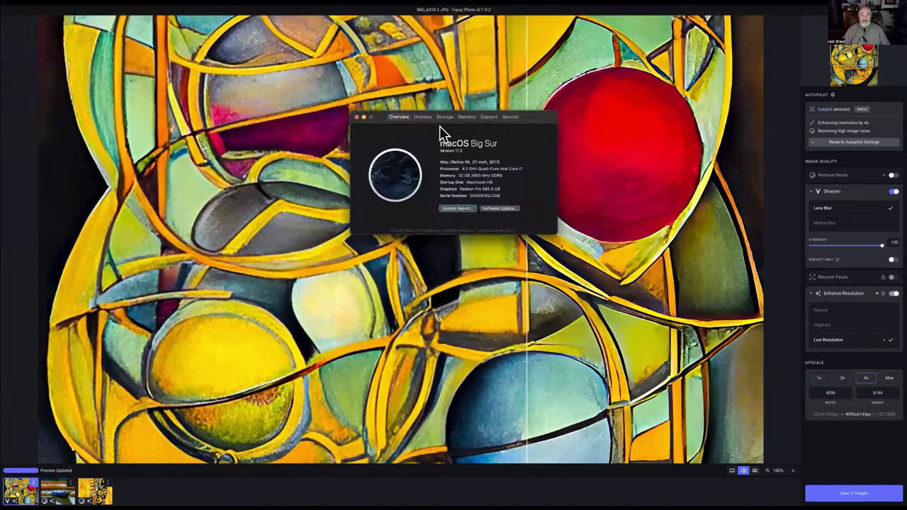
left_click(466, 117)
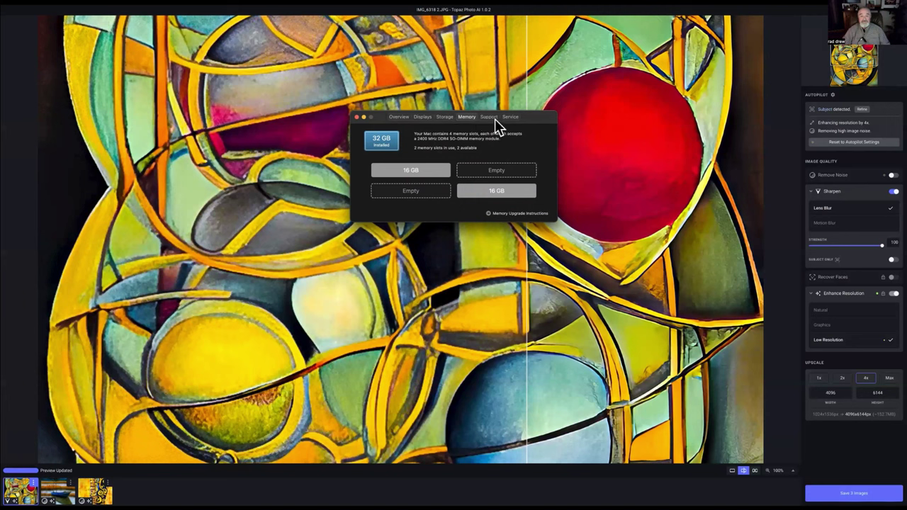
left_click(419, 116)
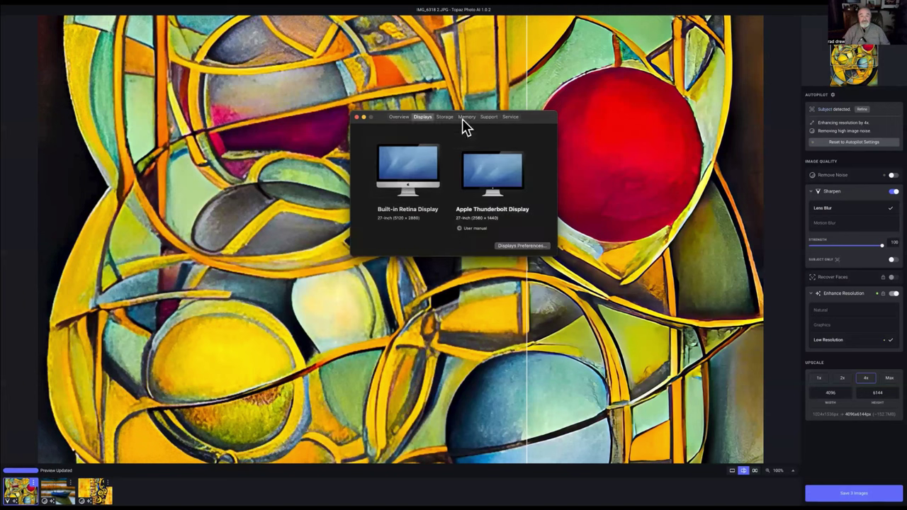
left_click(488, 118)
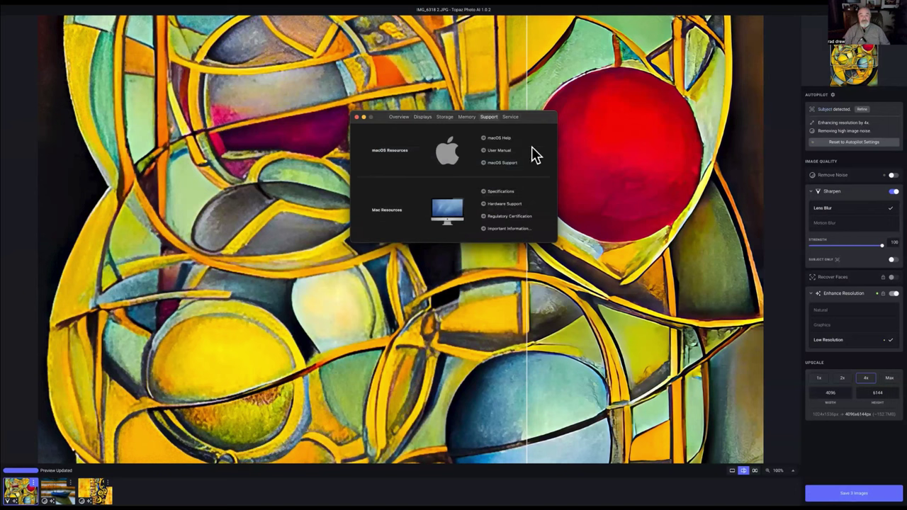
left_click(511, 118)
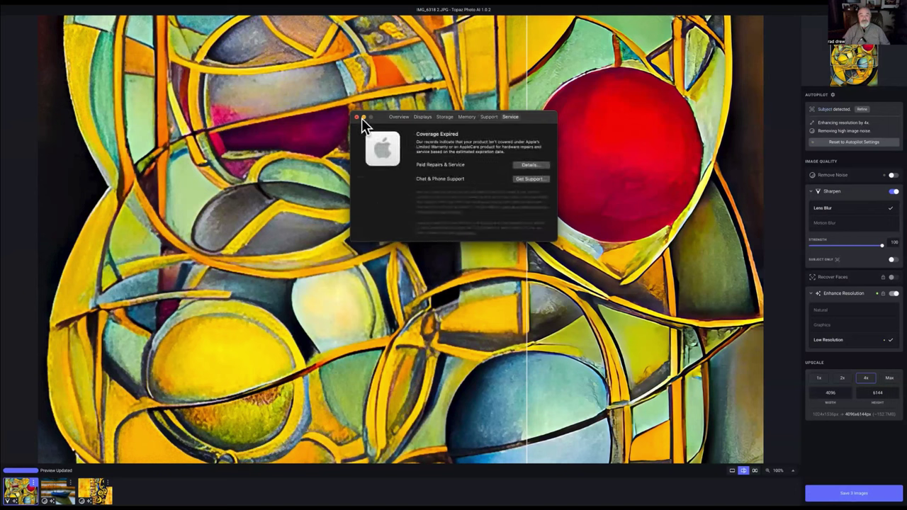
left_click(396, 117)
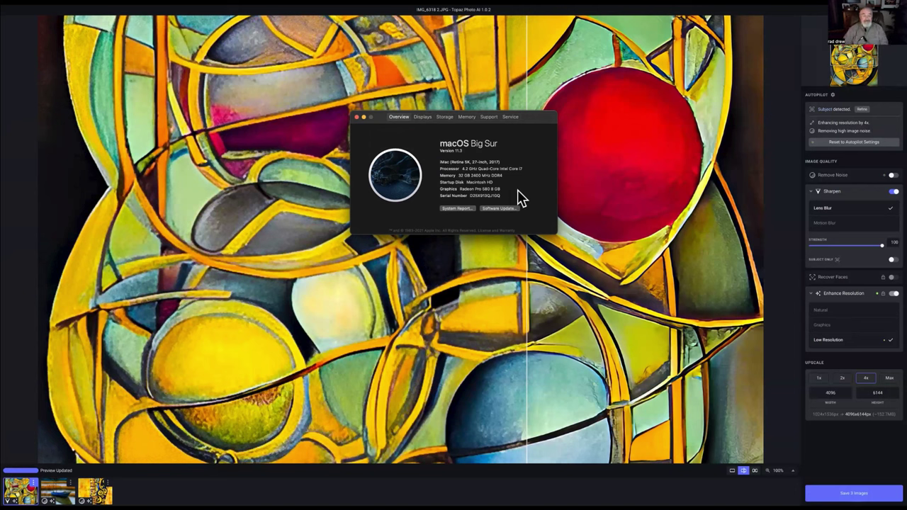
left_click(357, 117)
- Take Topaz Photo AI out of full screen, switch to the Topaz Labs checkout page in Safari, and widen the browser window
mouse_move(297, 496)
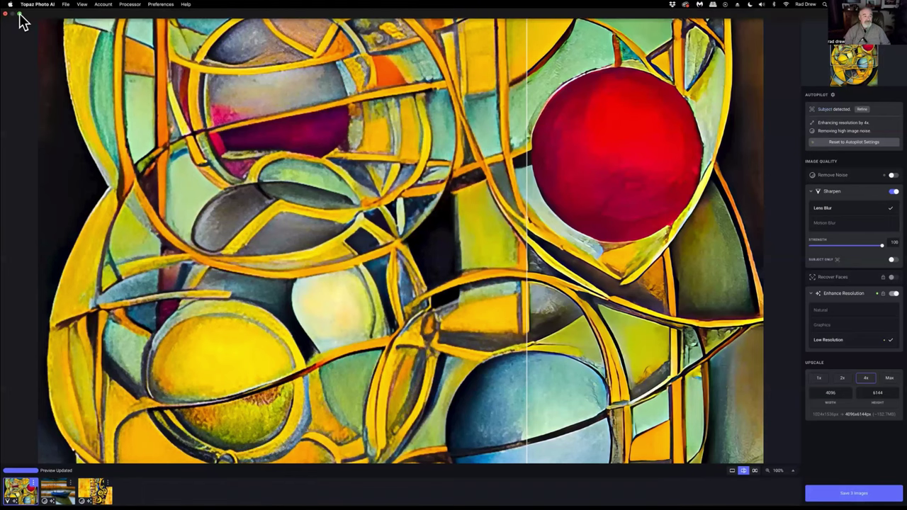
left_click(19, 14)
mouse_move(298, 496)
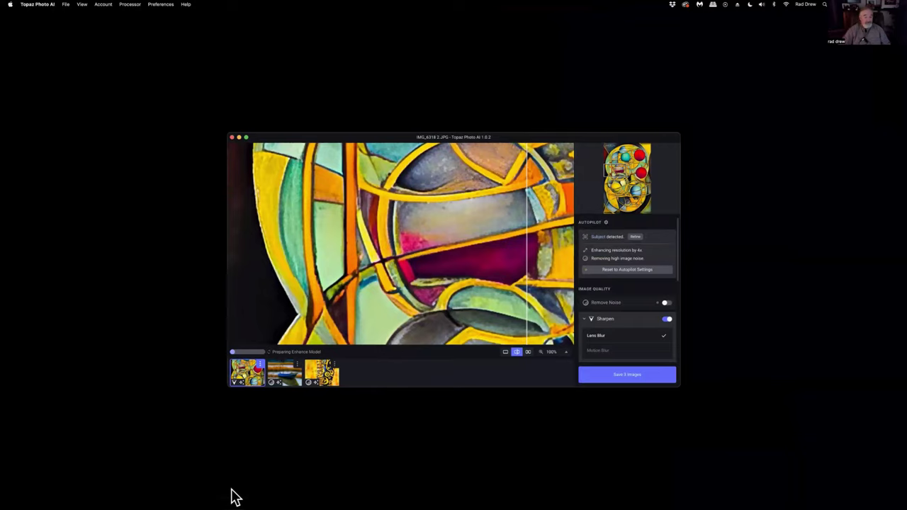
left_click(296, 497)
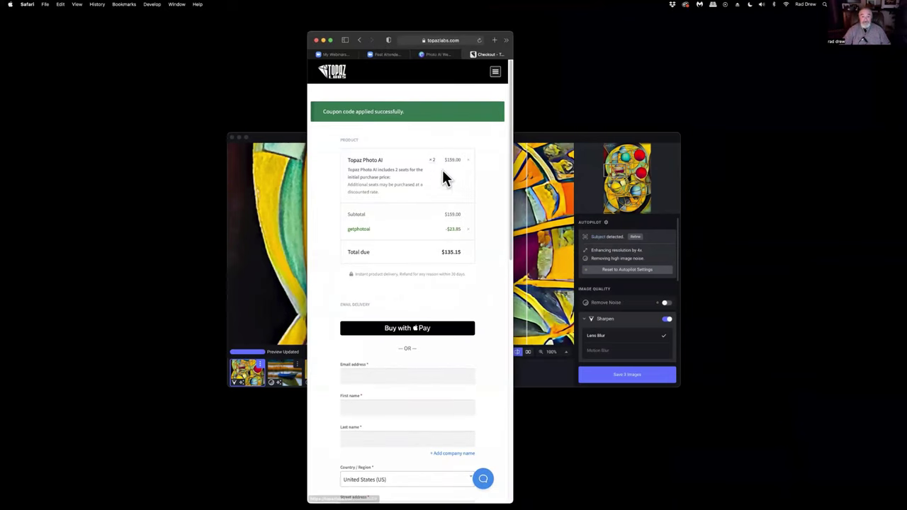
left_click_drag(510, 212, 685, 223)
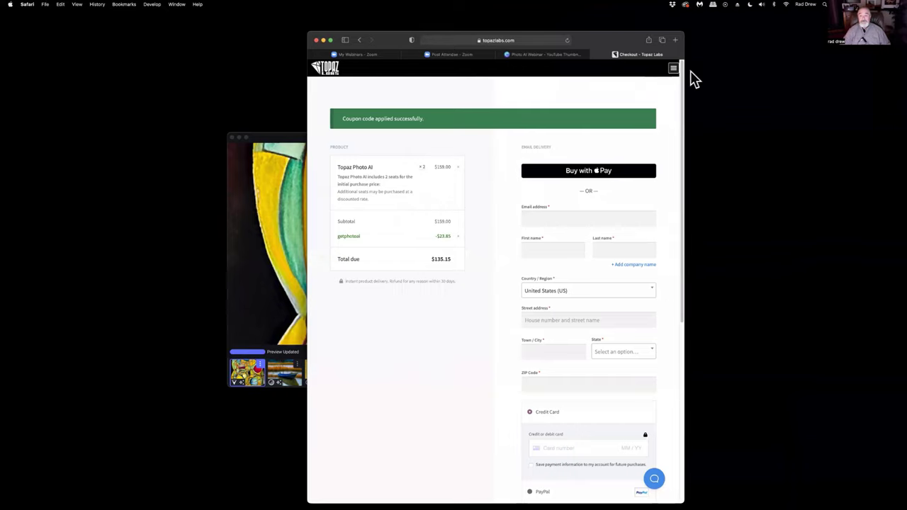
left_click_drag(684, 63, 827, 65)
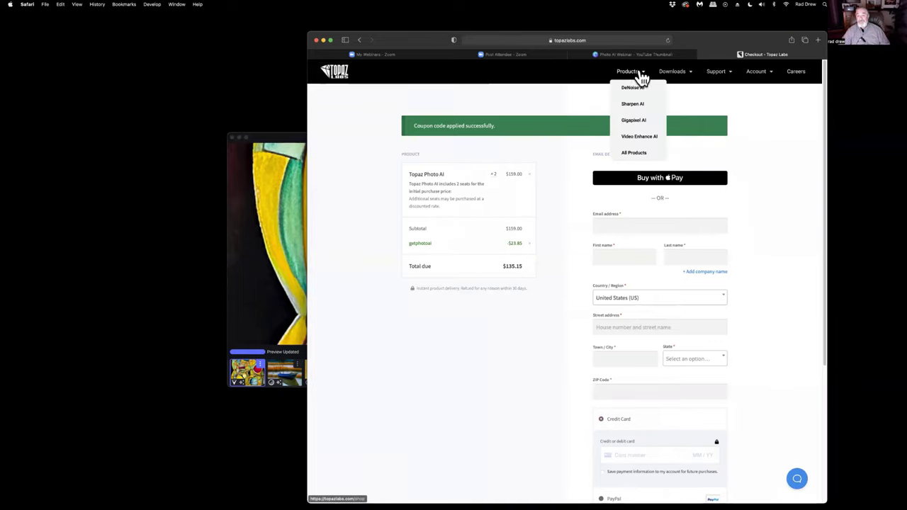
- Go to the Topaz Labs account area and log in with the saved email and account password
mouse_move(765, 79)
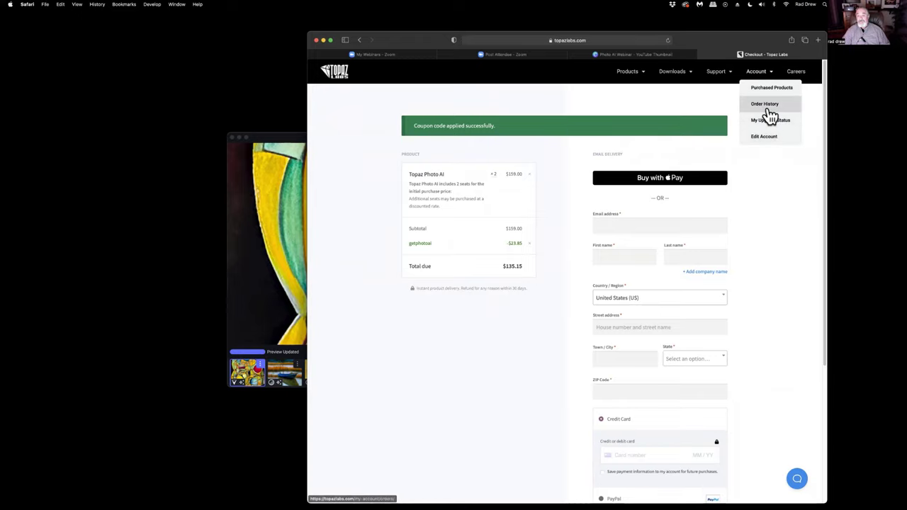
left_click(758, 85)
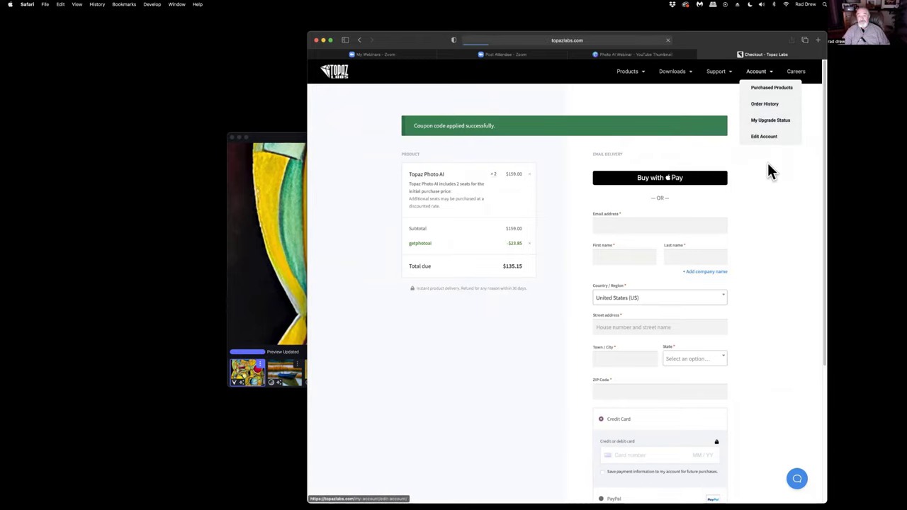
left_click(556, 185)
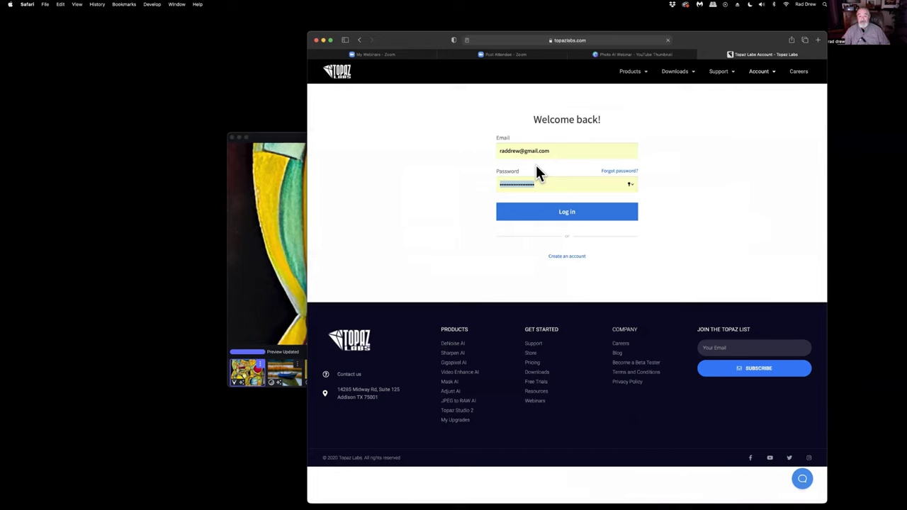
left_click(568, 214)
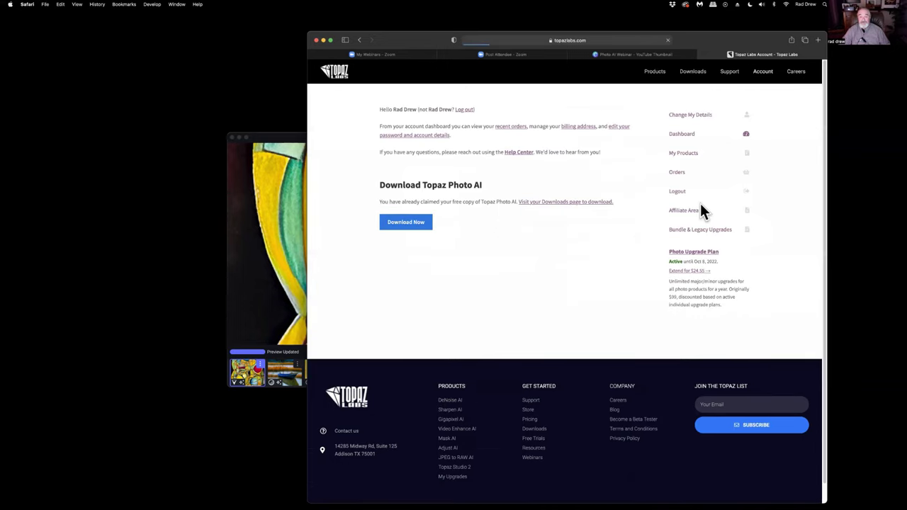
- Open the account's My Products list and look through the owned products, their upgrade status and downloads
left_click(685, 154)
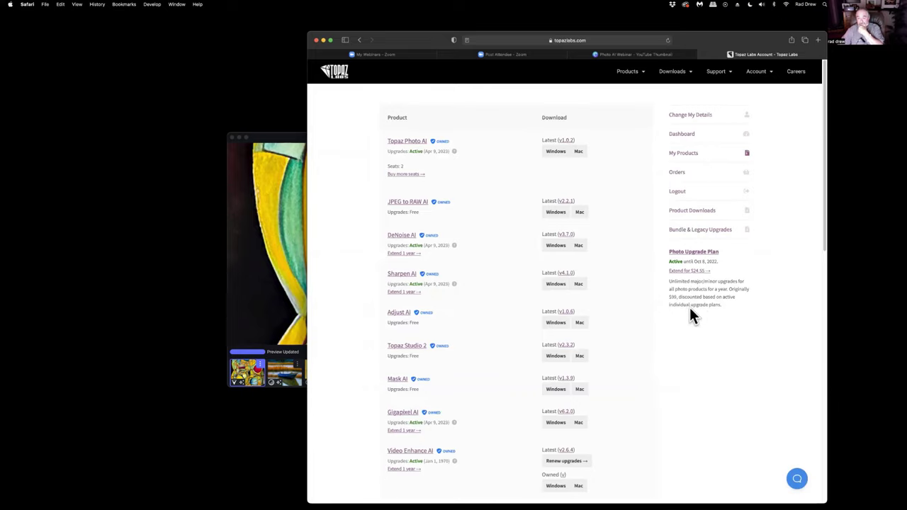
scroll(707, 312, "down", 6)
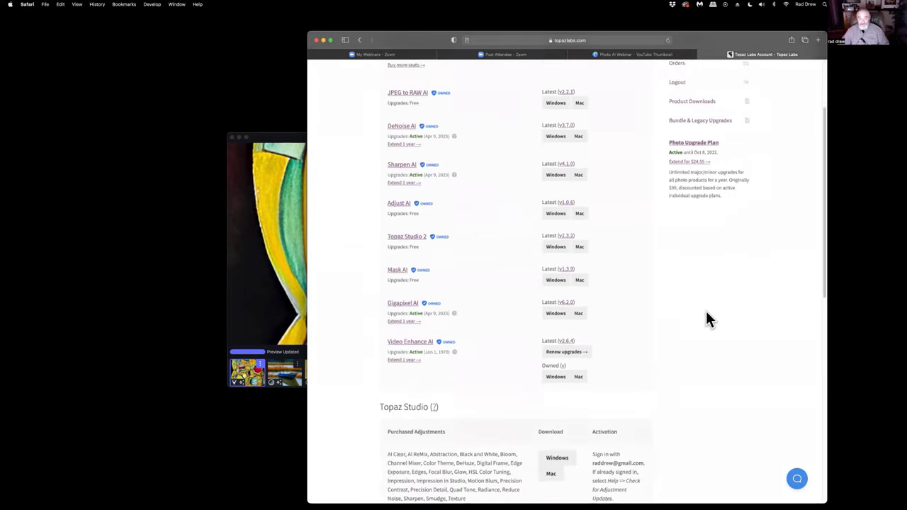
scroll(707, 319, "up", 6)
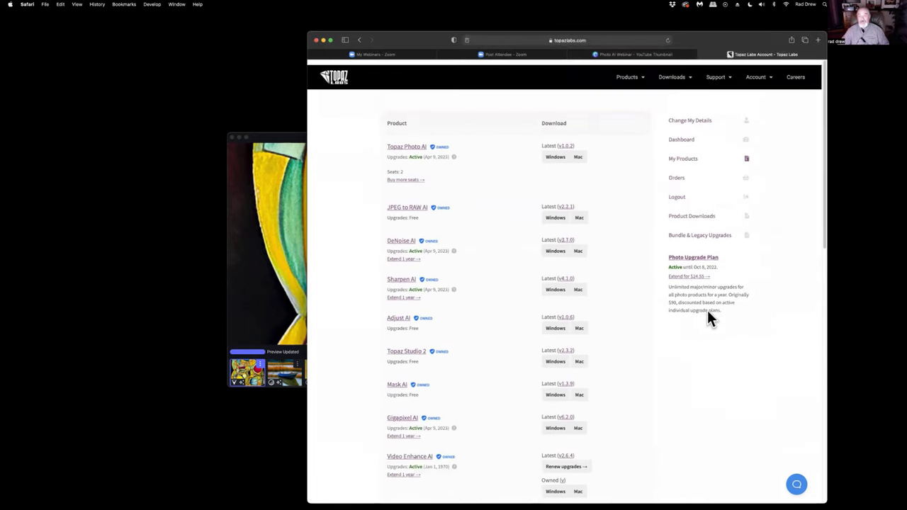
- Open the Topaz Labs support Help Center and move the browser window aside to uncover the photo editor
left_click(715, 73)
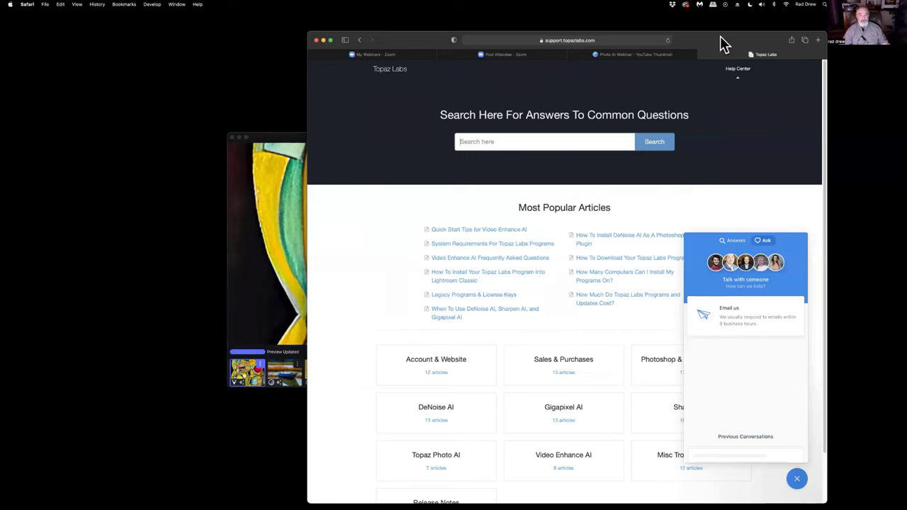
left_click_drag(723, 40, 498, 36)
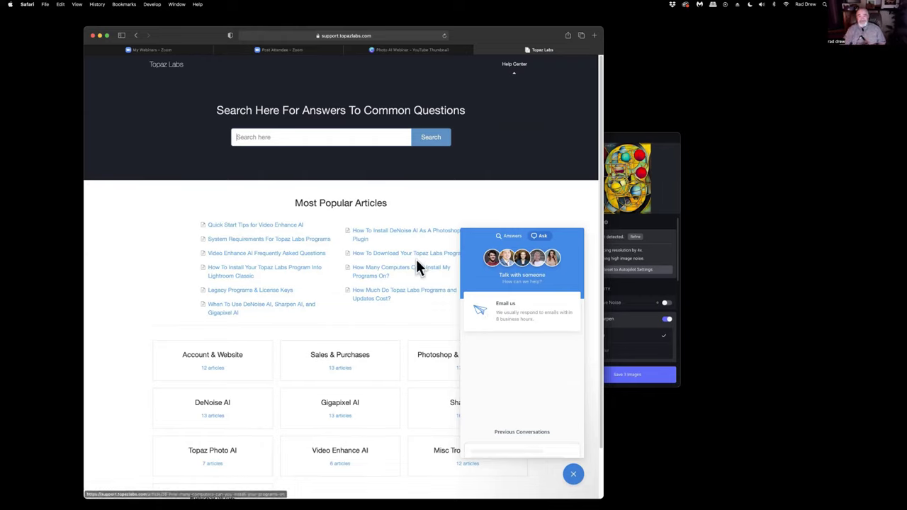
- Switch to Topaz Photo AI, enlarge its window, and show the whole gold spiral painting IMG_6243 3.JPG fitted in the preview
left_click(644, 136)
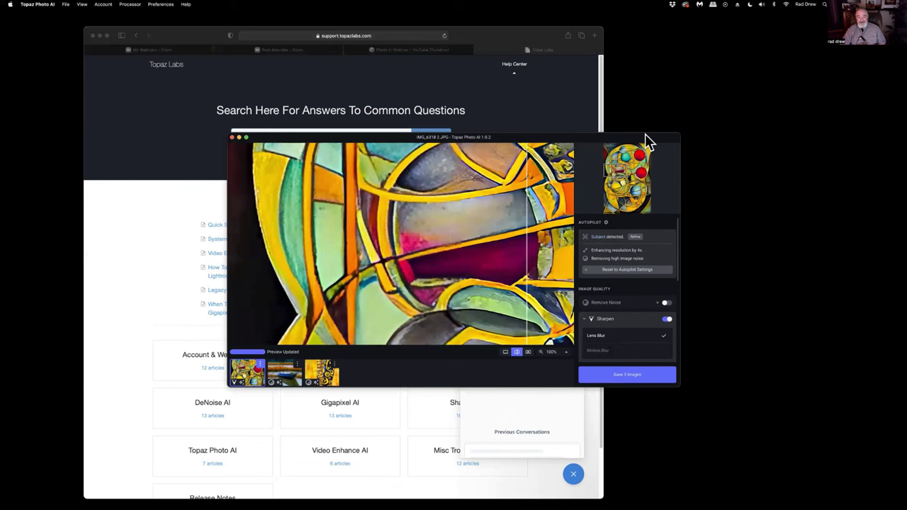
left_click(322, 372)
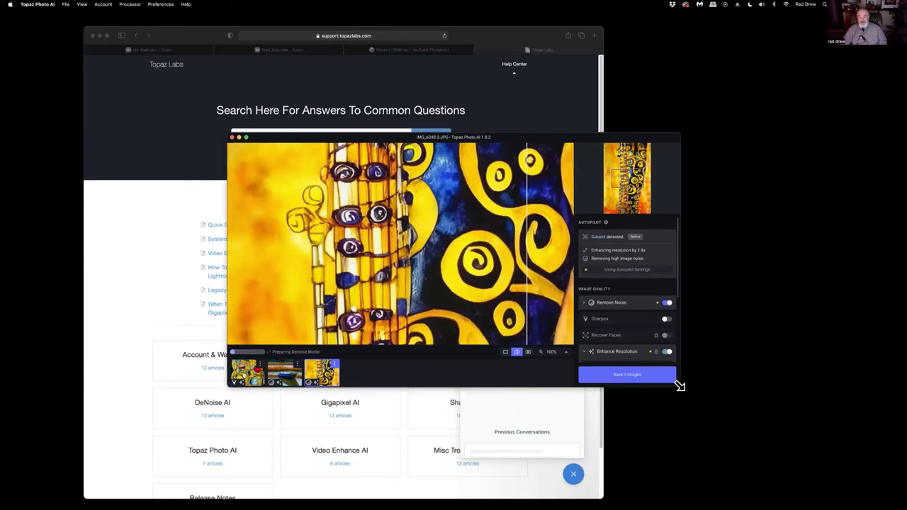
left_click_drag(678, 384, 789, 492)
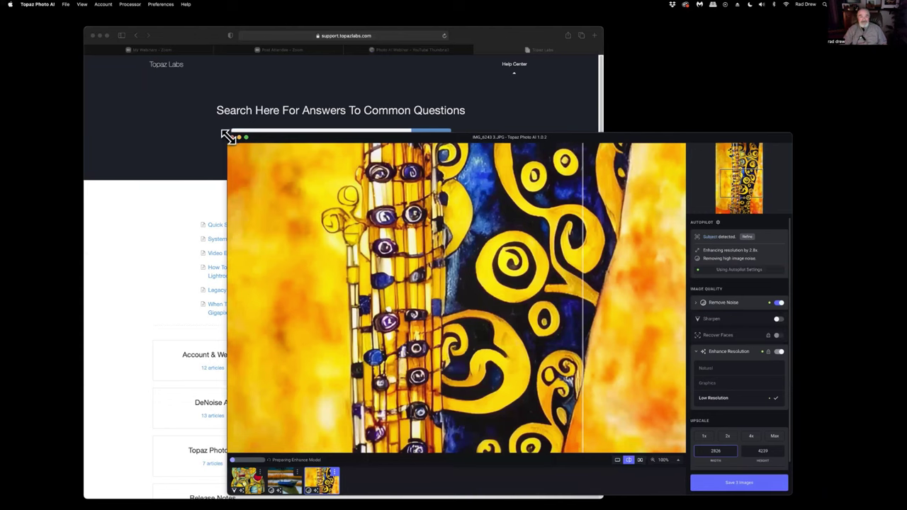
left_click_drag(228, 134, 140, 33)
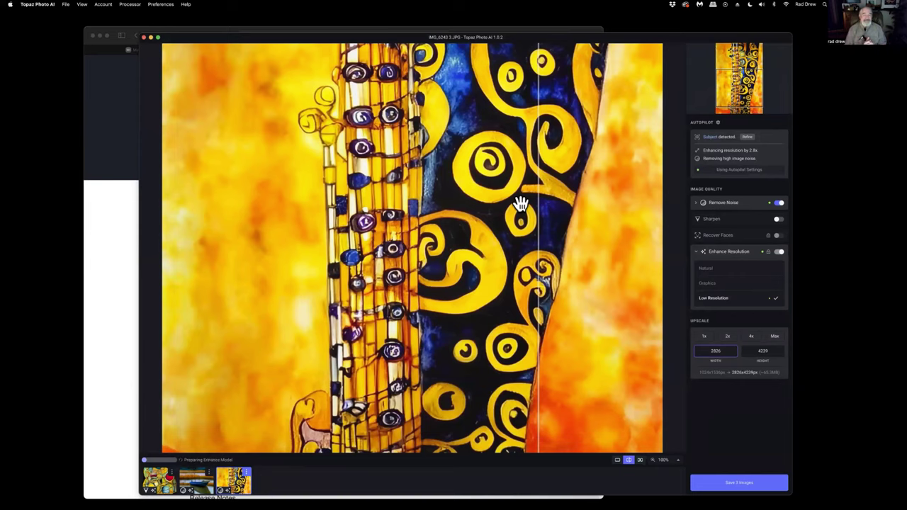
left_click(662, 460)
left_click(656, 408)
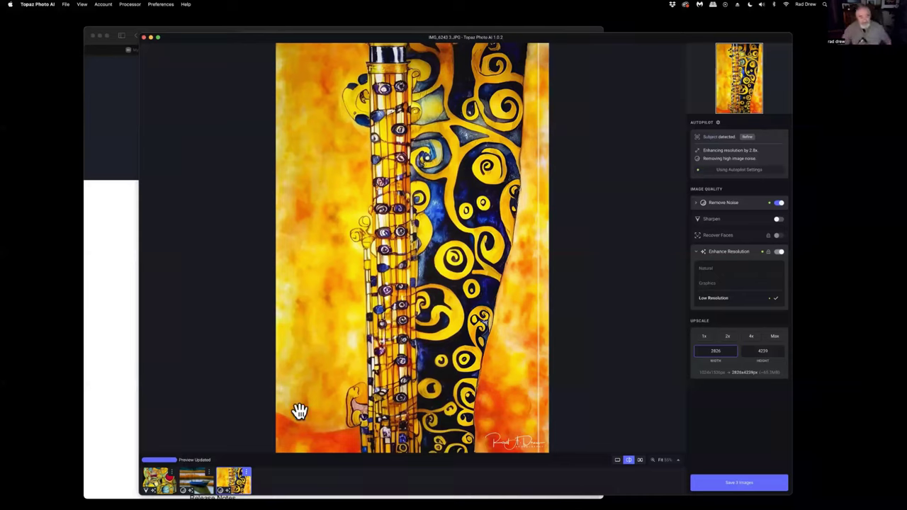
- Show the abstract painting with red balls, IMG_6318 2.JPG, fitted whole in the preview
mouse_move(238, 498)
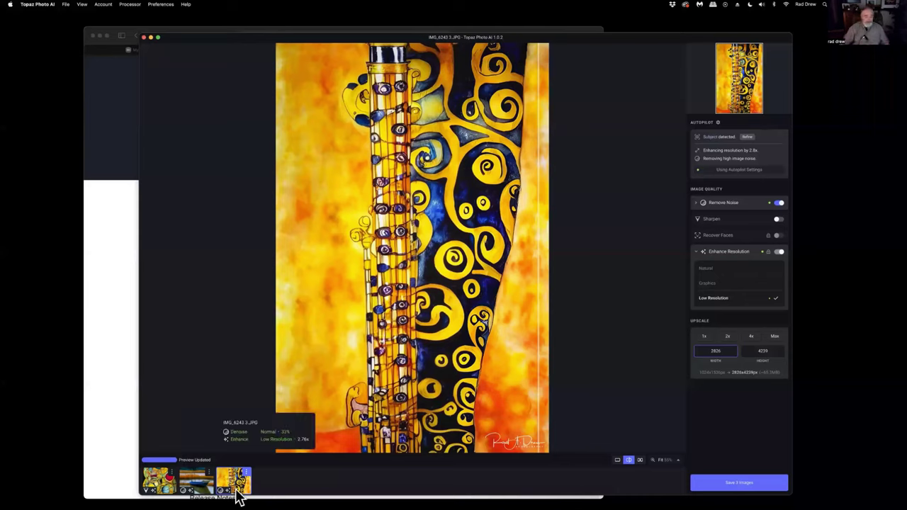
left_click(157, 486)
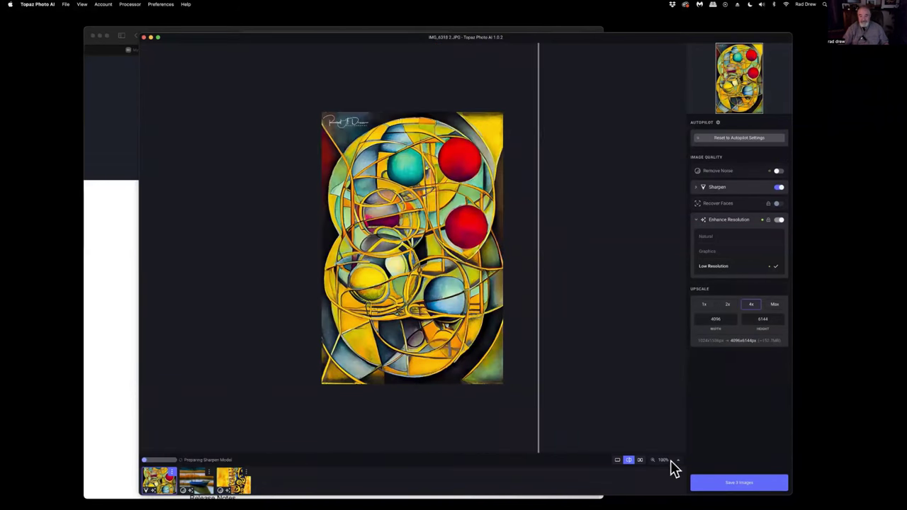
left_click(664, 460)
left_click(663, 450)
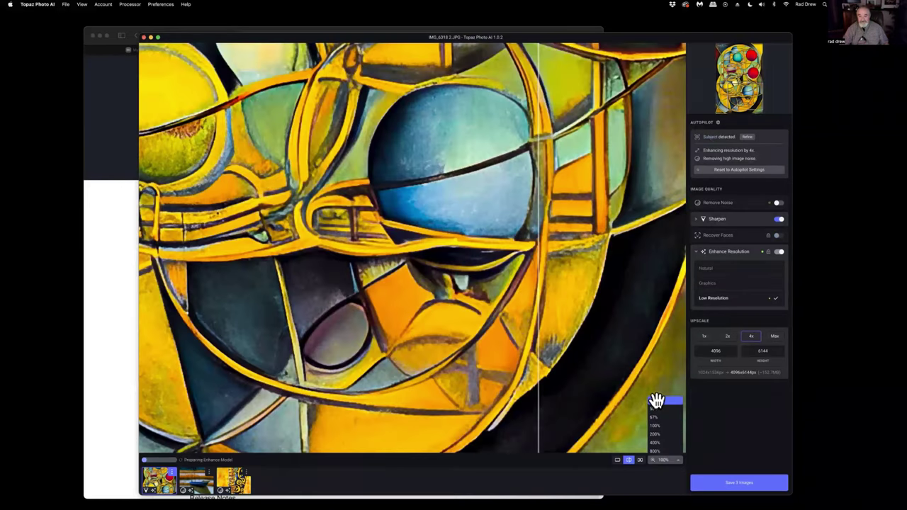
left_click(657, 424)
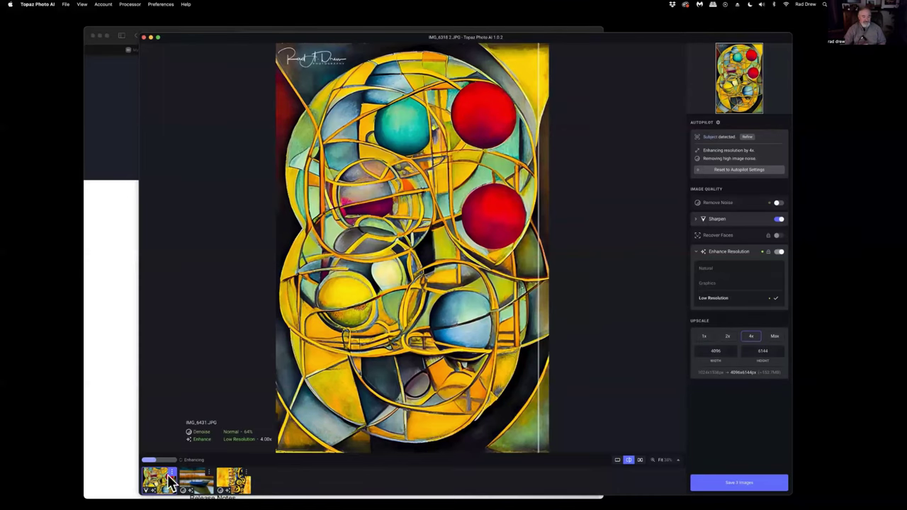
- Show the blue boat picture IMG_6431.JPG fitted whole in the preview
left_click(201, 487)
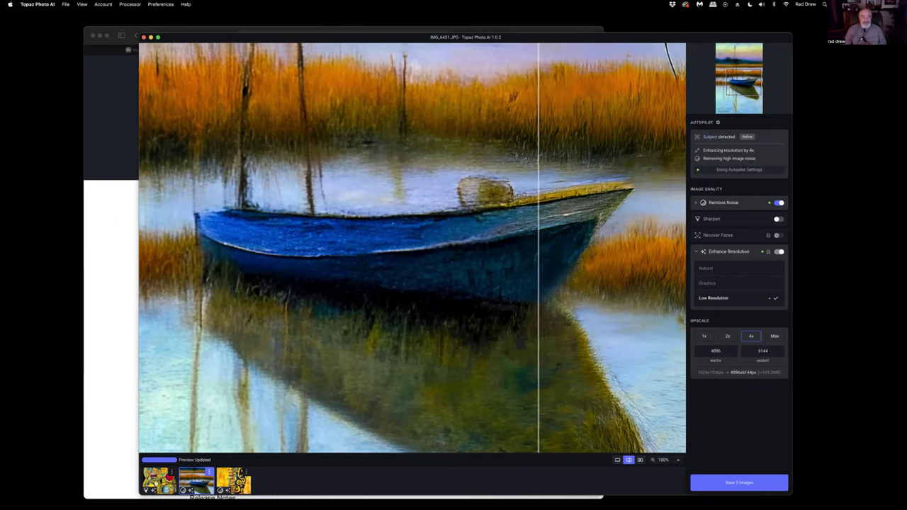
left_click(664, 460)
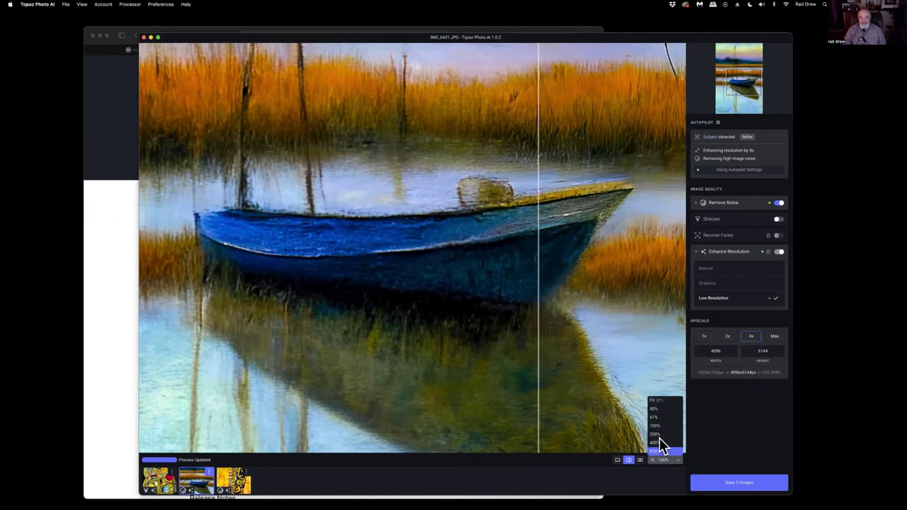
left_click(655, 401)
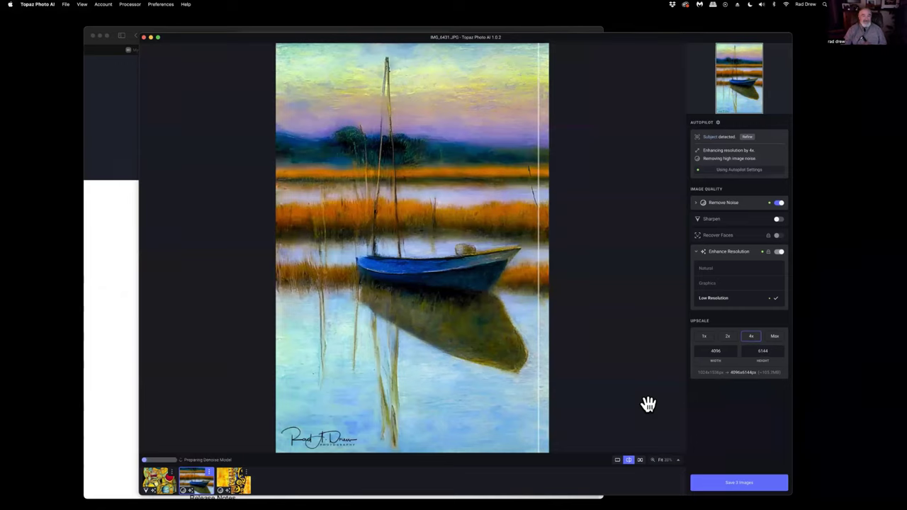